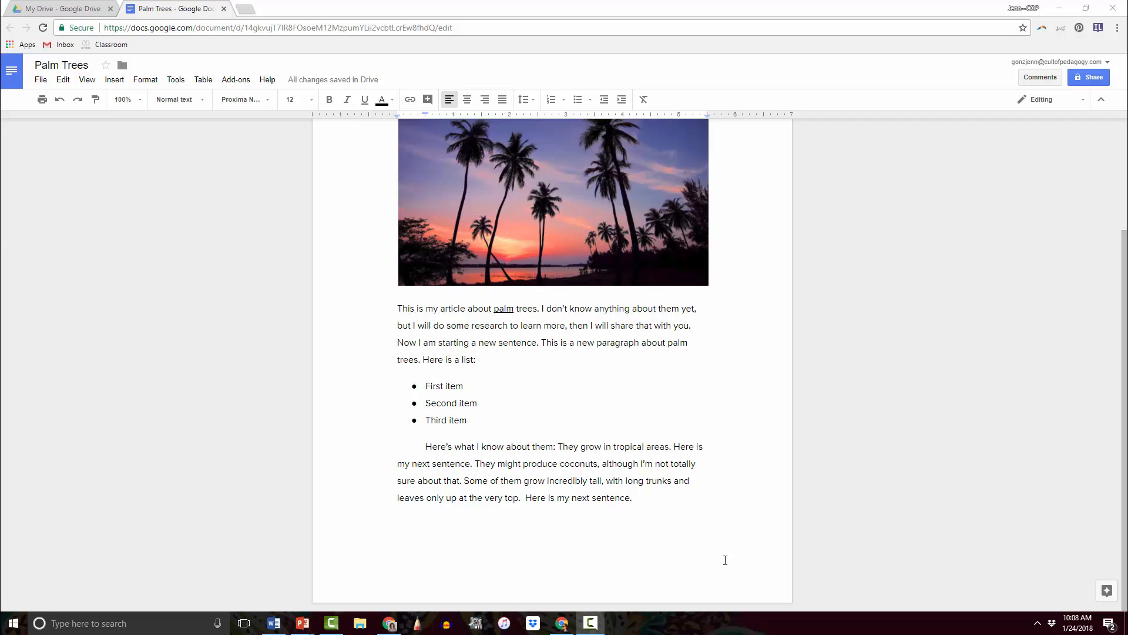
Step: Add a document header with the student's name, "English 9" and "January 25, 2018" on three separate lines
scroll(411, 412, "up", 2)
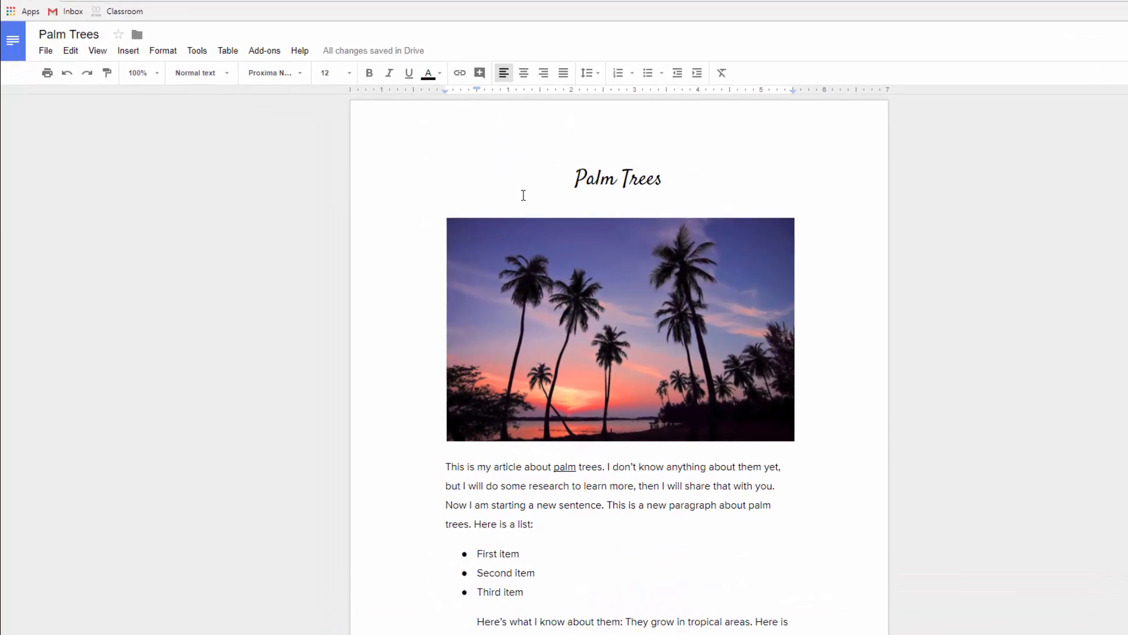
left_click(131, 52)
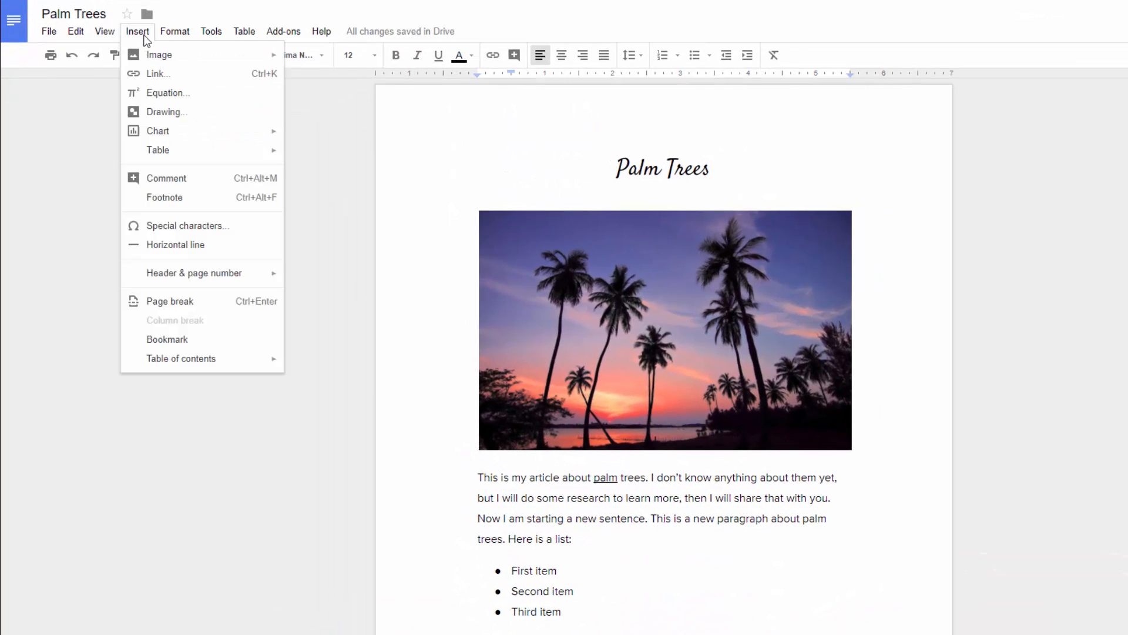
mouse_move(188, 279)
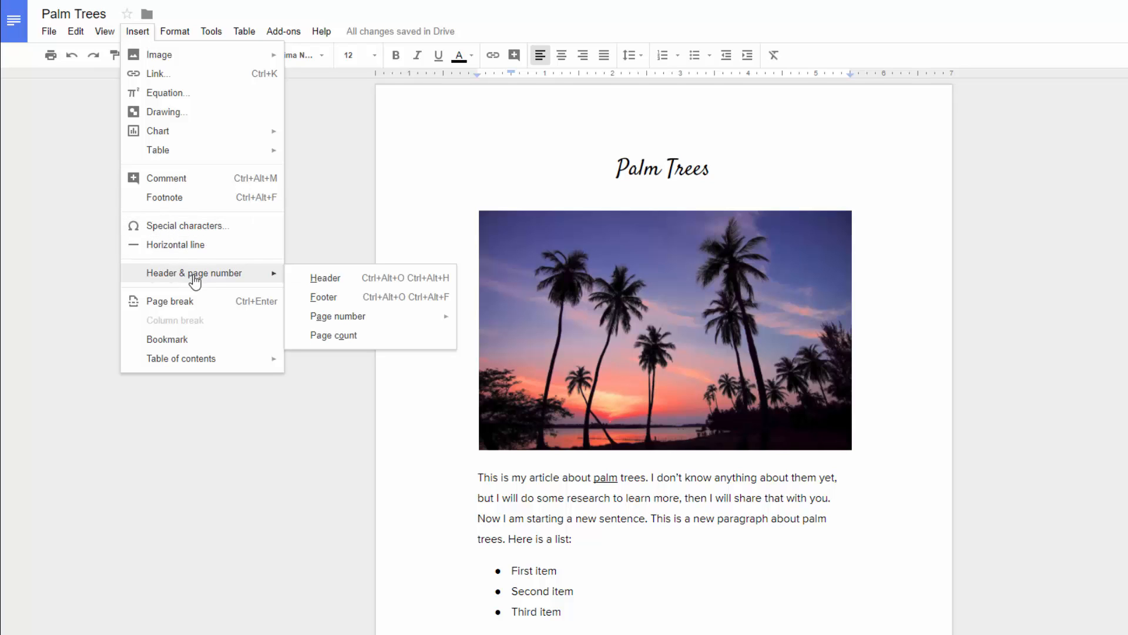
left_click(325, 279)
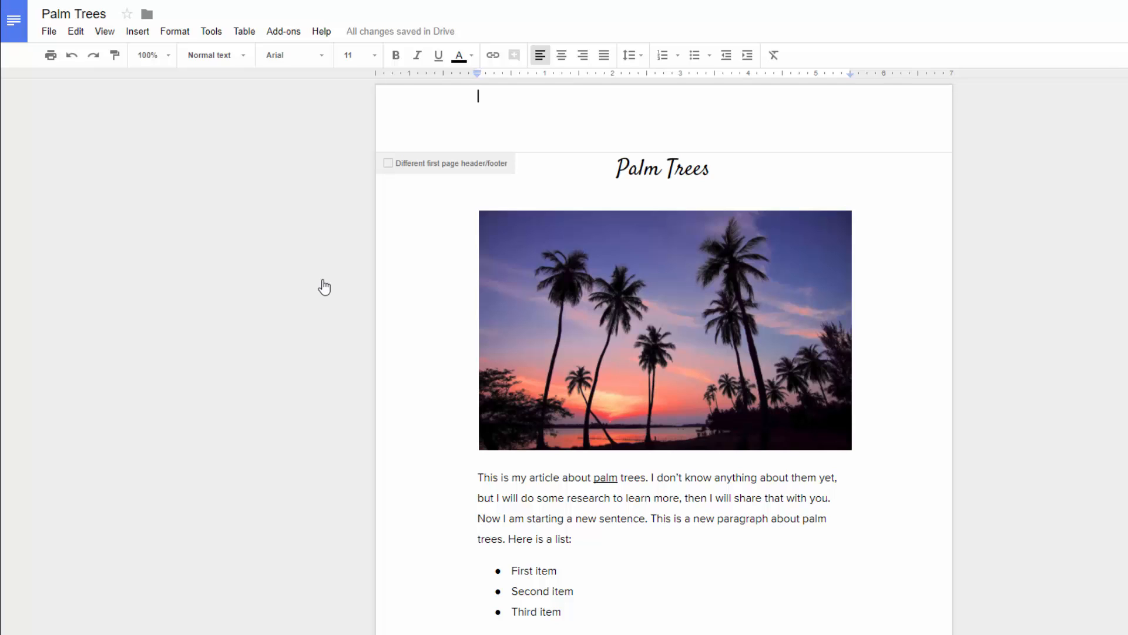
type("Jane Doe")
key("Return")
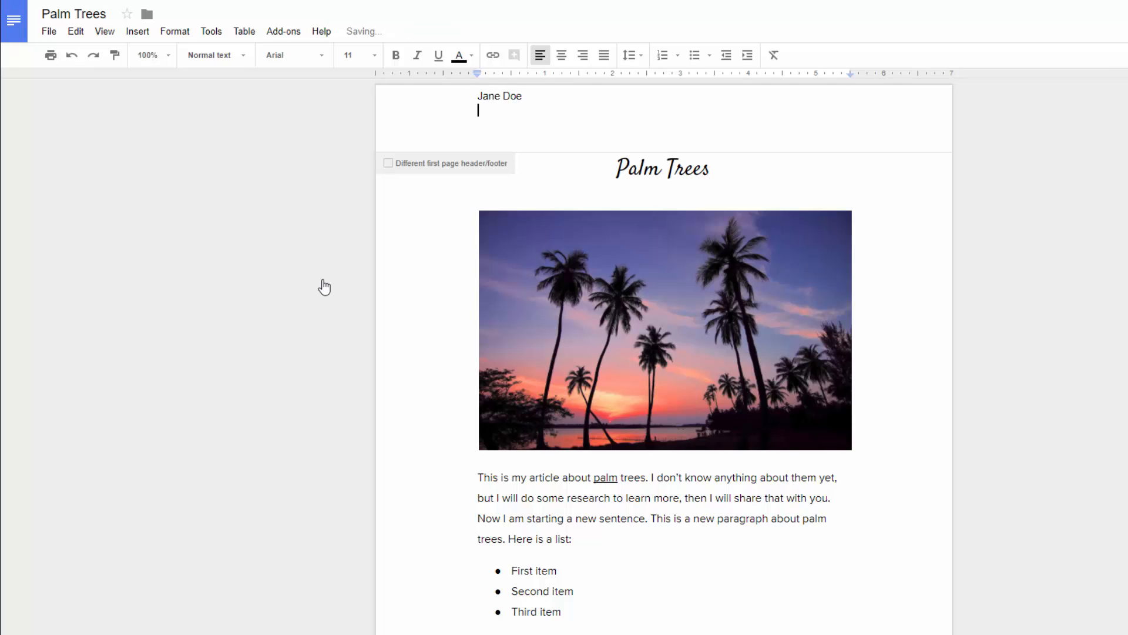
type("English 9")
key("Return")
type("January 25")
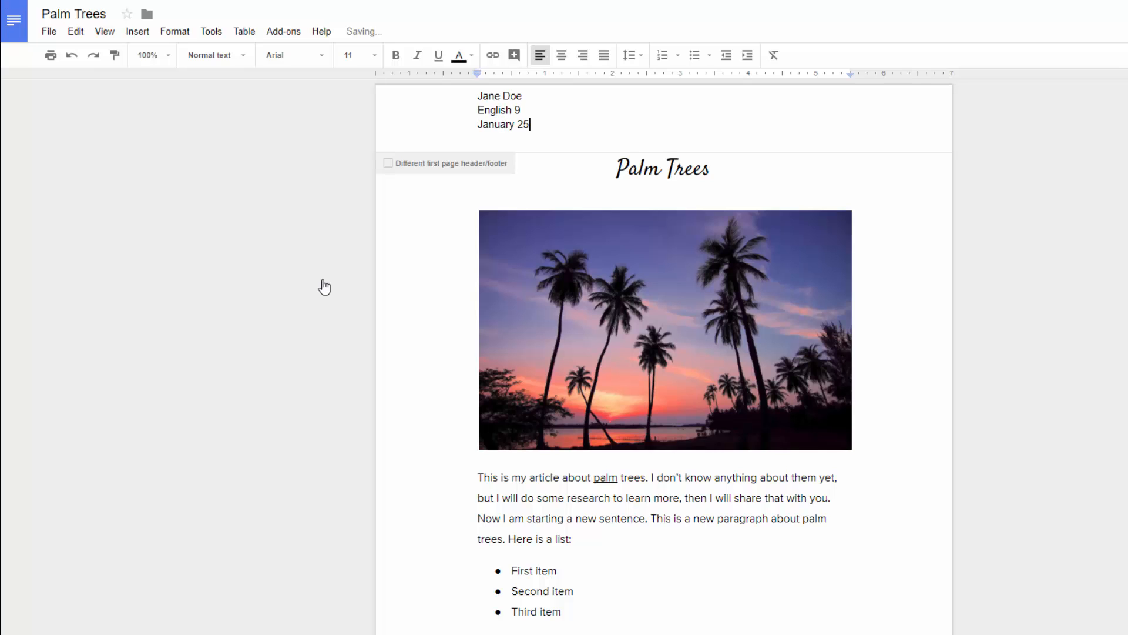
type(", 2016")
Step: Add two paragraphs at the end of the document: "Keep writing." and "Another paragraph goes here."
scroll(677, 513, "down", 3)
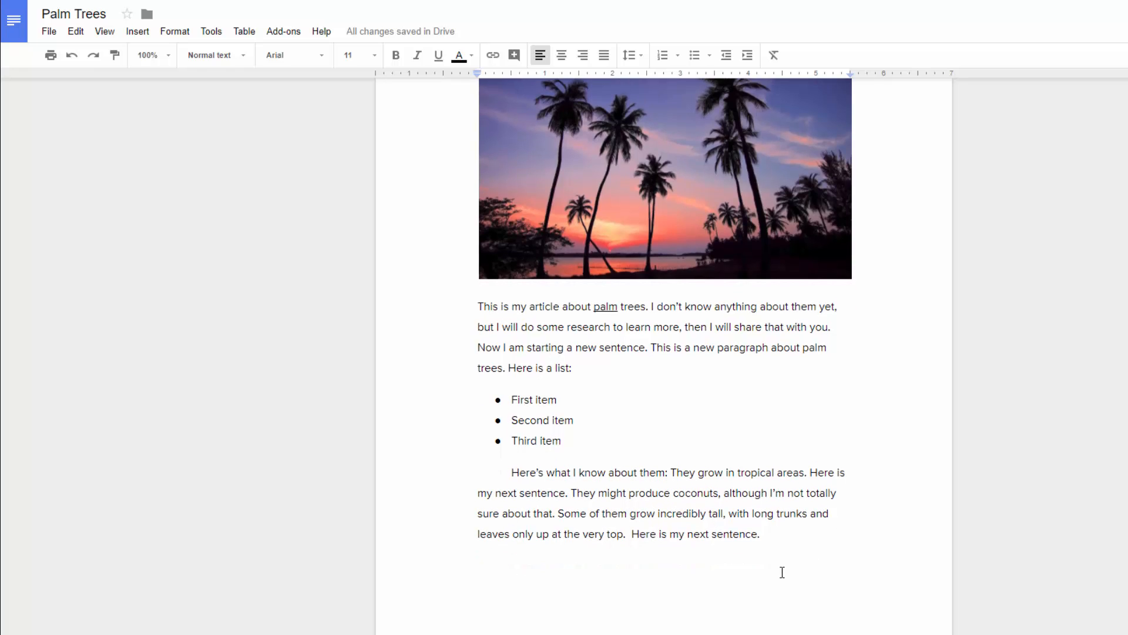
left_click(765, 533)
key("Return")
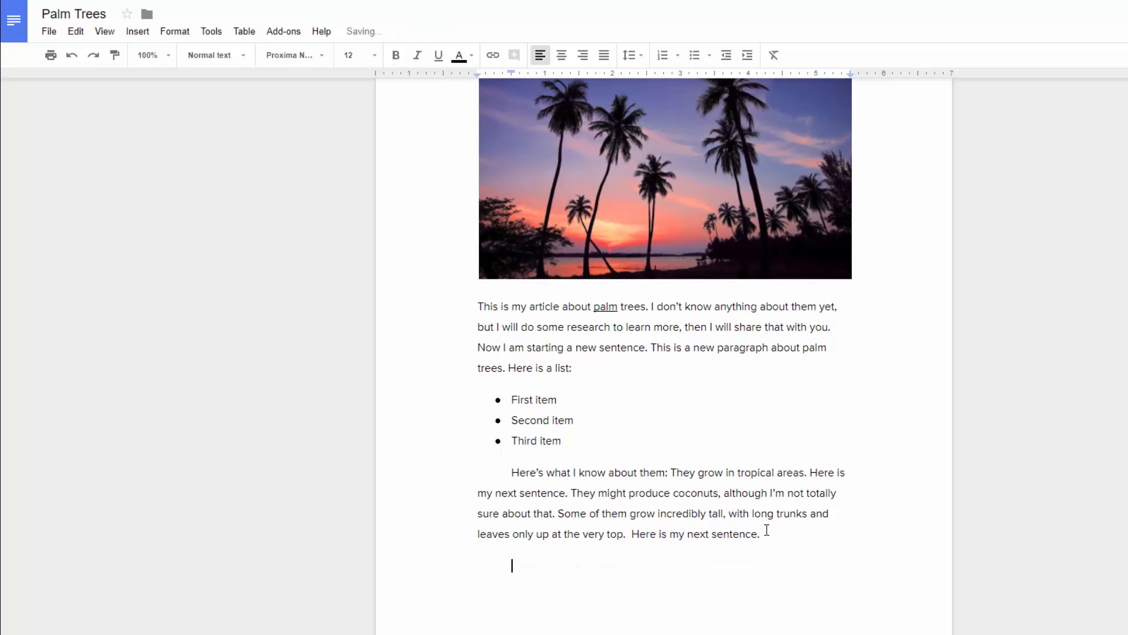
type("Keep writing.")
key("Return")
type("Another paragraph goes here.")
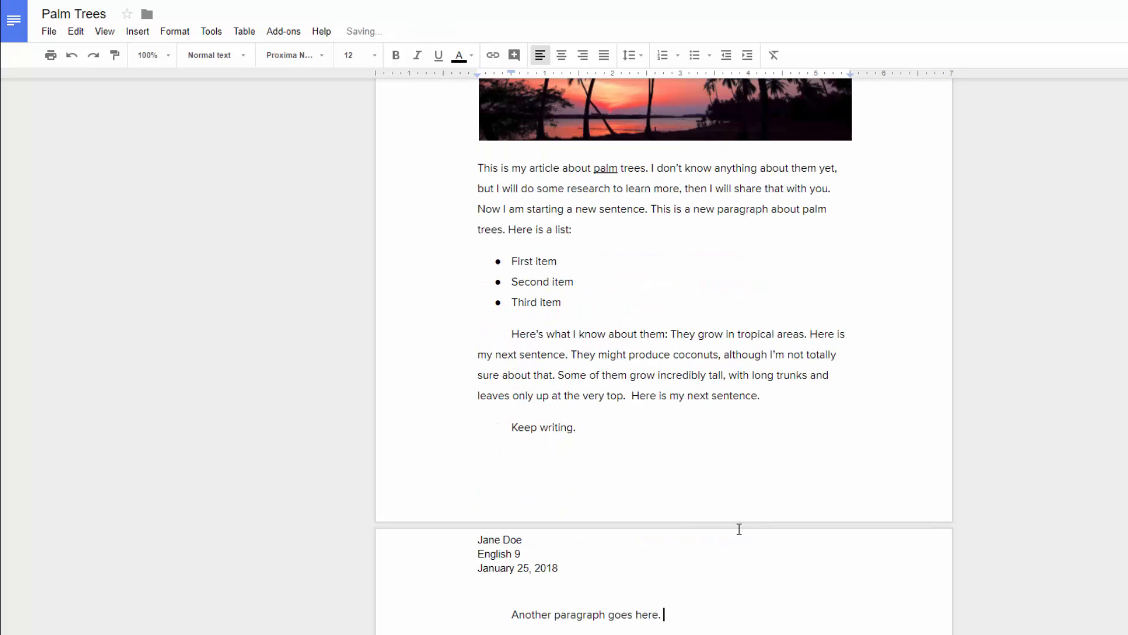
Step: Compare the header on the first page with the one on the second page
scroll(698, 515, "up", 2)
scroll(698, 495, "up", 2)
scroll(698, 495, "down", 10)
scroll(660, 423, "up", 10)
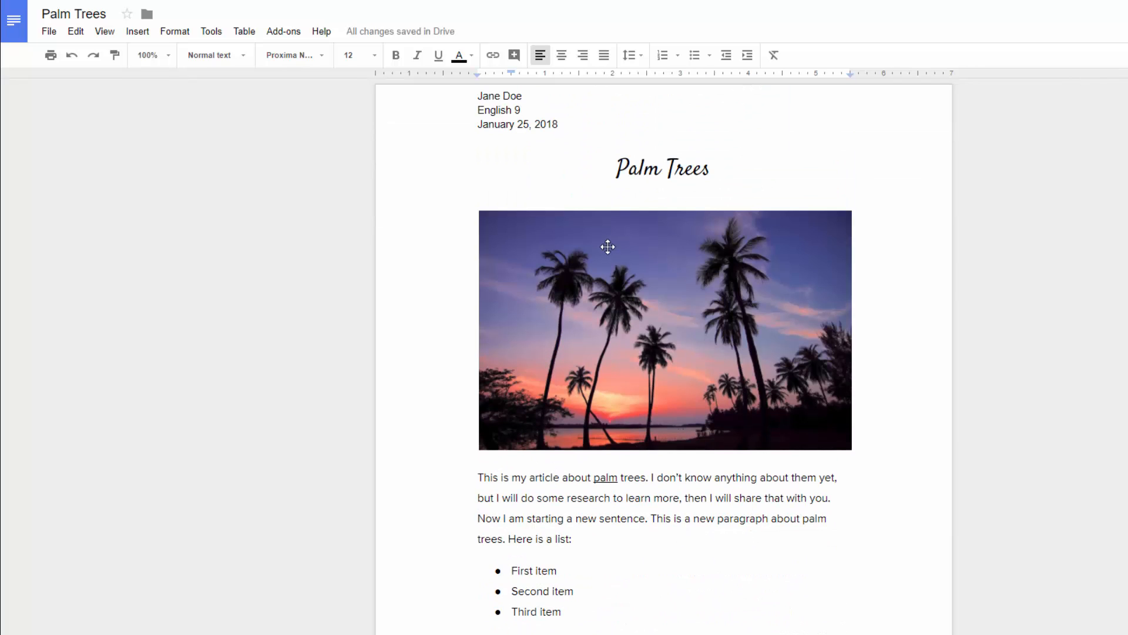
scroll(533, 130, "down", 10)
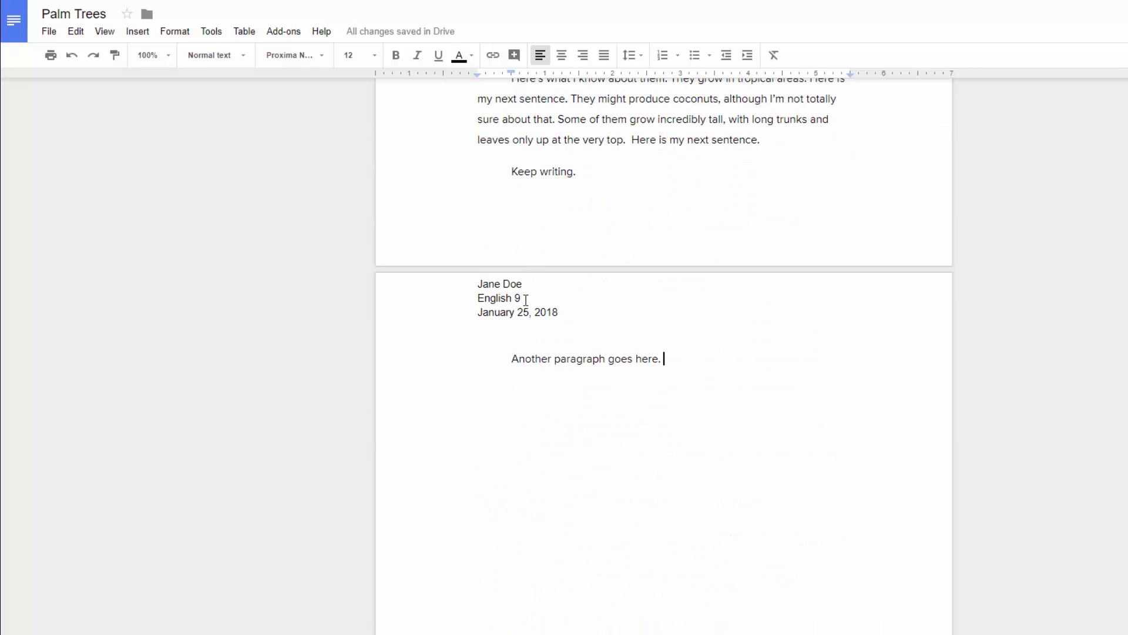
scroll(548, 311, "up", 10)
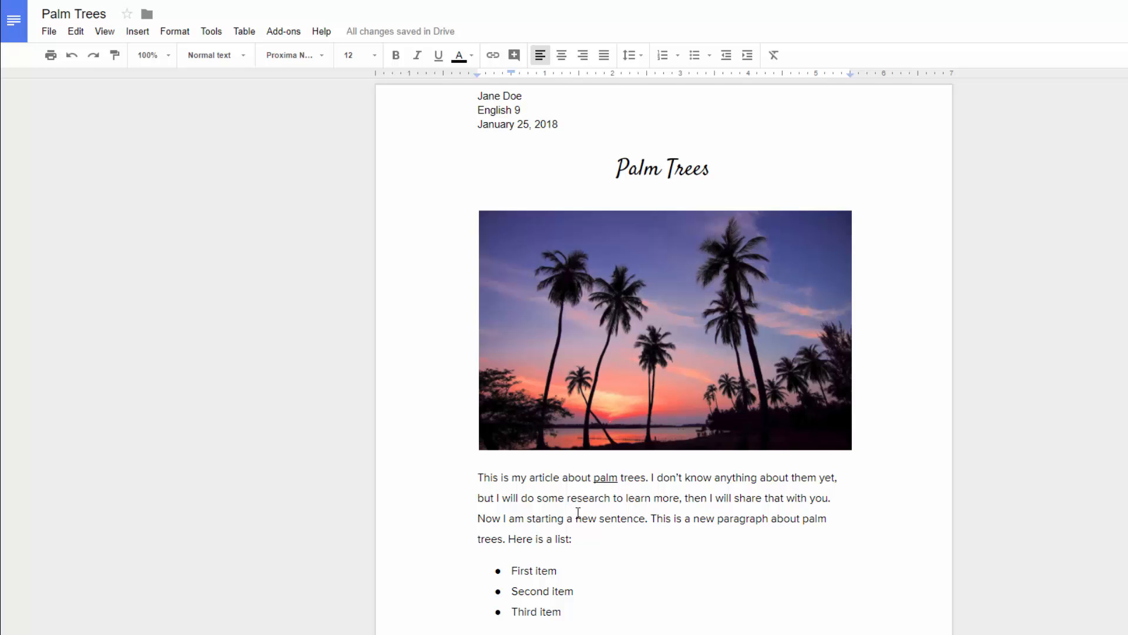
Step: Format all three header lines in Proxima Nova at font size 10
left_click_drag(479, 100, 607, 141)
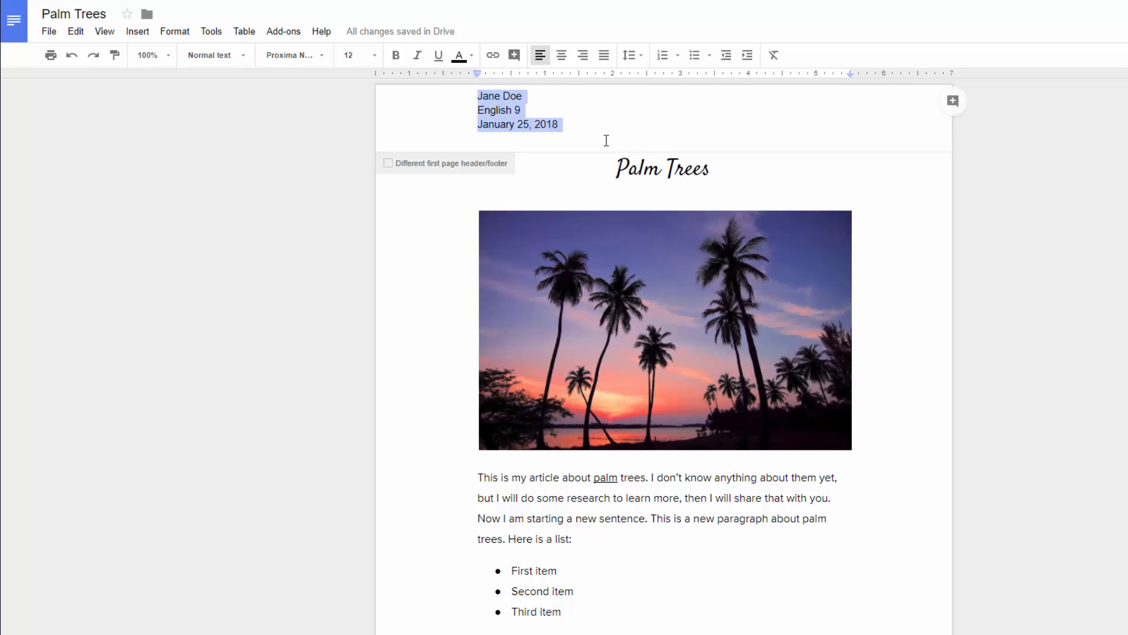
left_click(324, 57)
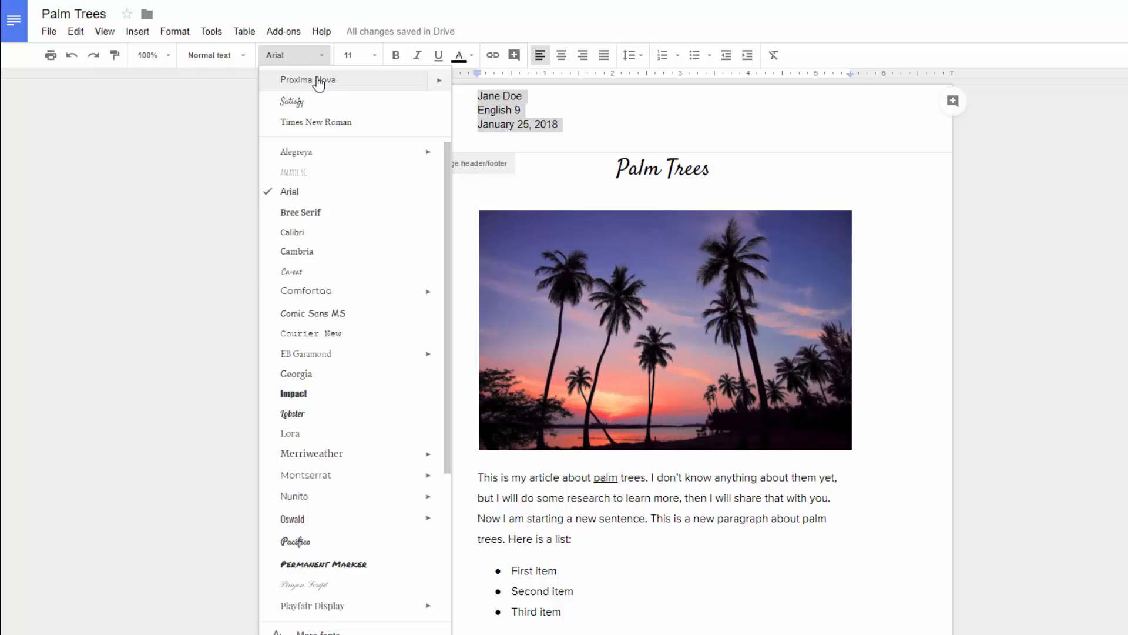
left_click(317, 81)
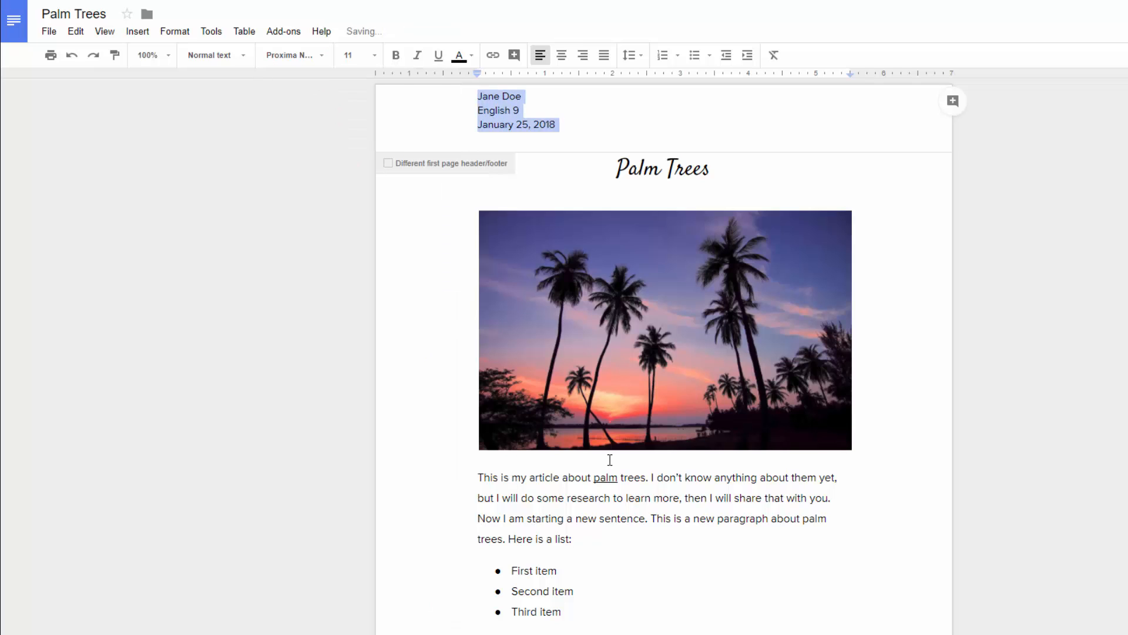
left_click(376, 57)
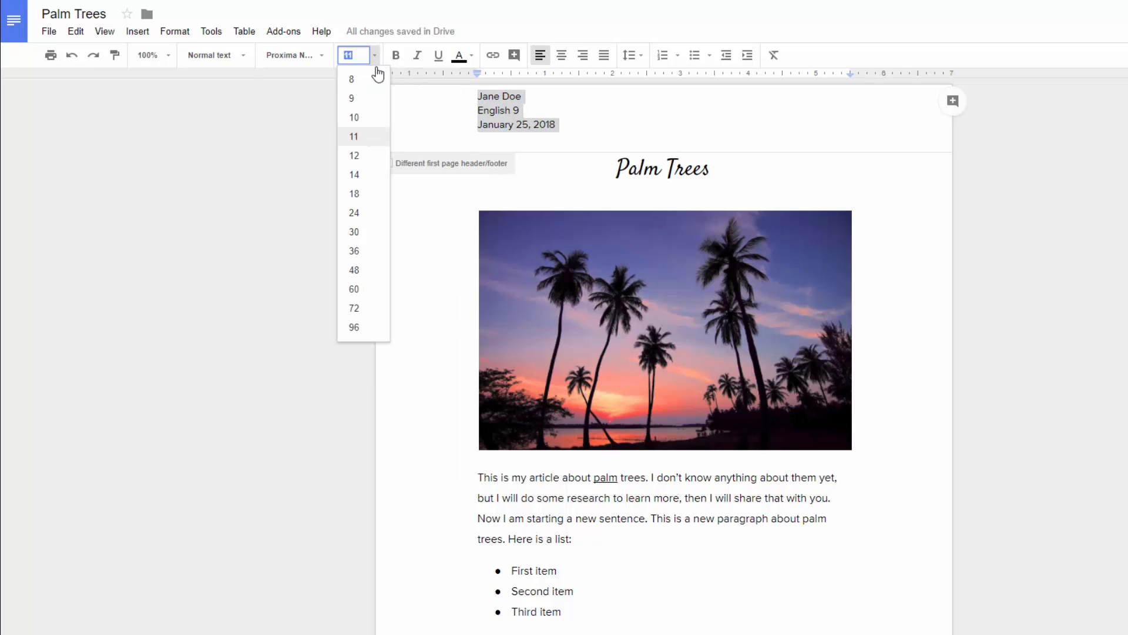
left_click(362, 117)
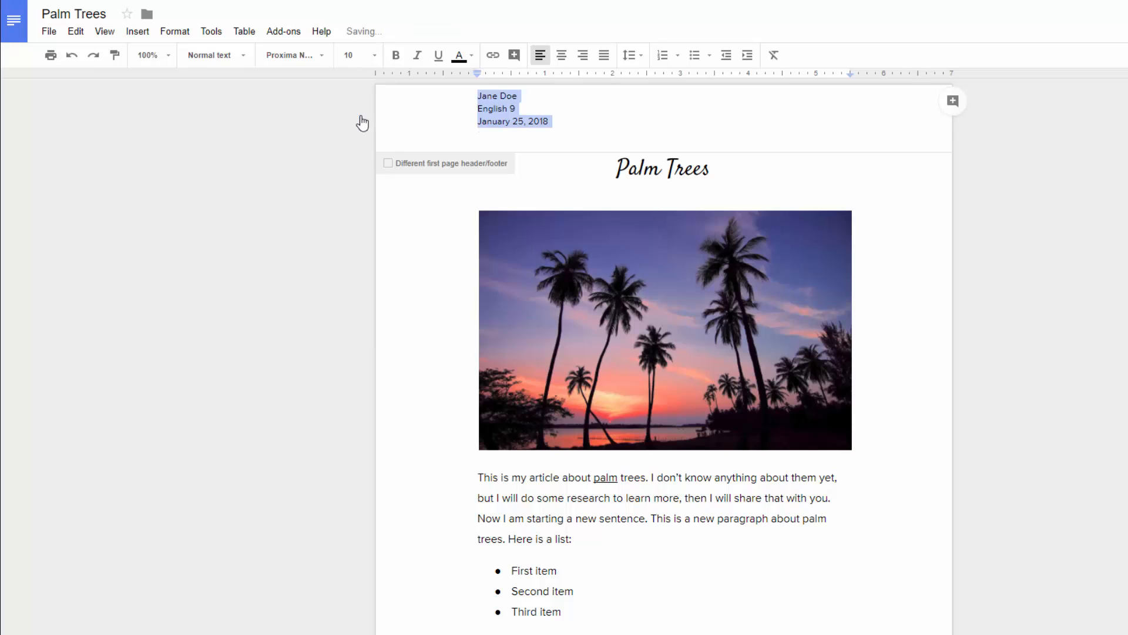
Step: Right-align the header text and add a blank line above the student's name, returning to the document body
left_click(582, 55)
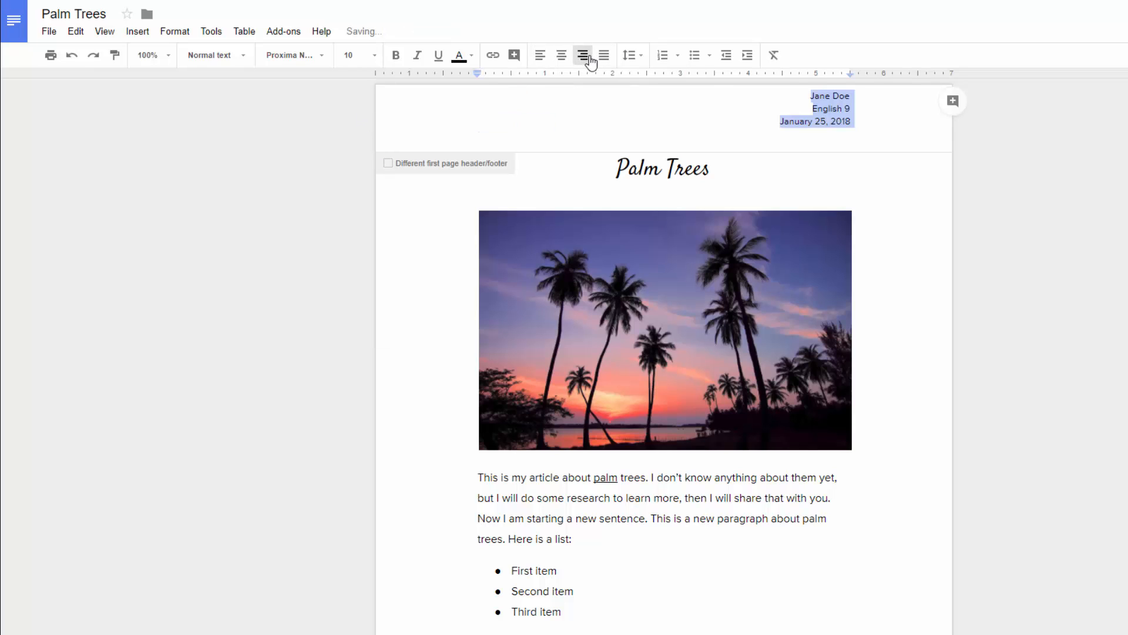
left_click(816, 111)
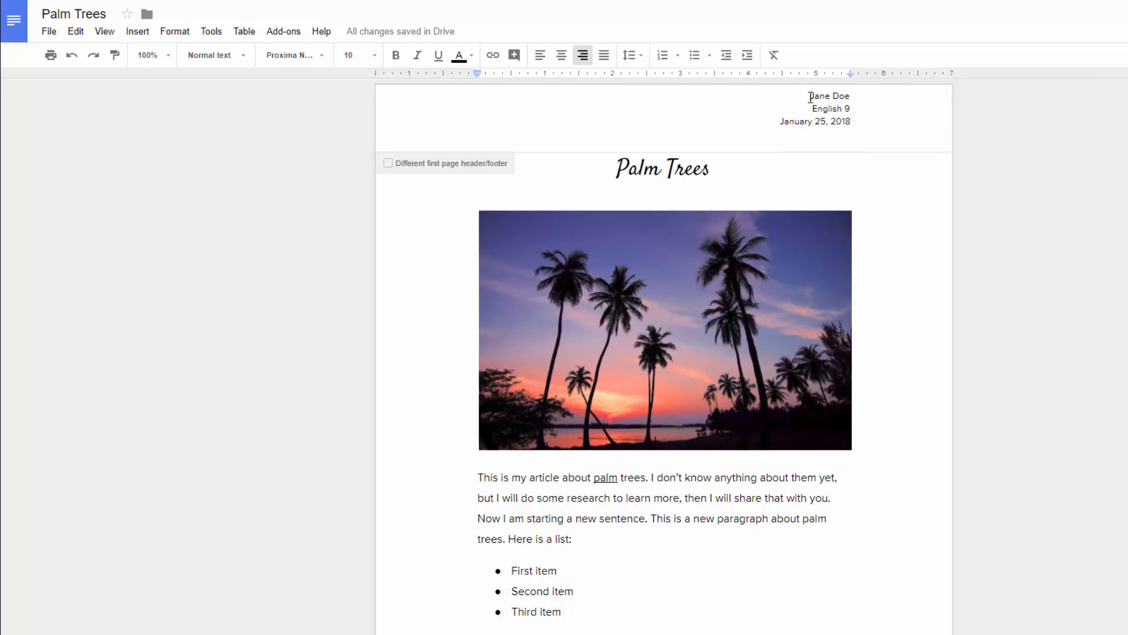
key("Return")
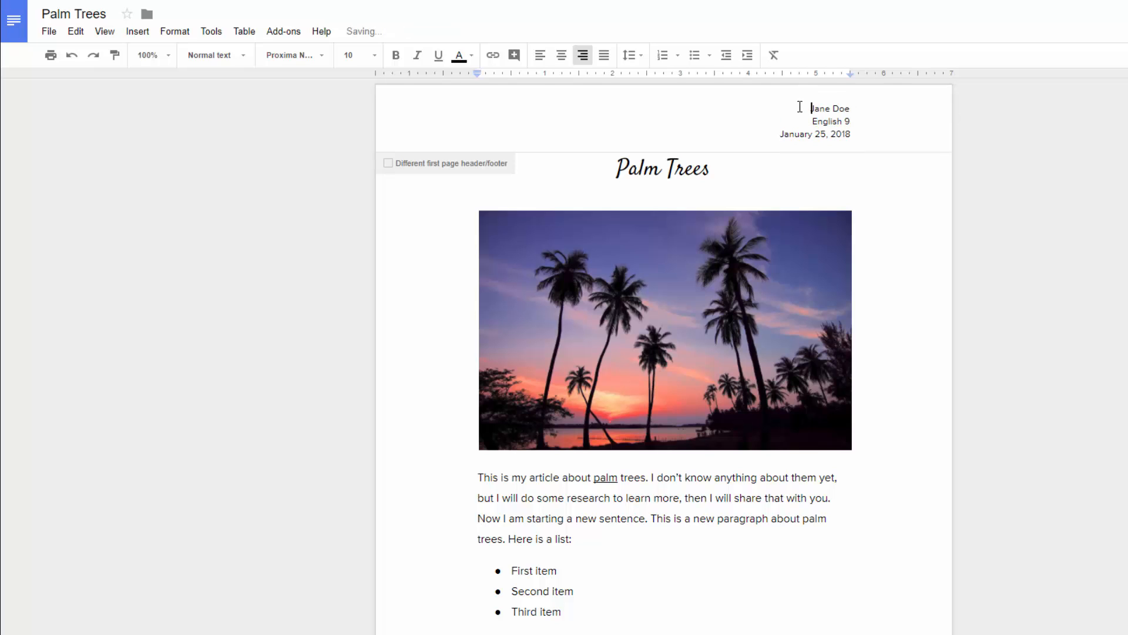
left_click(828, 178)
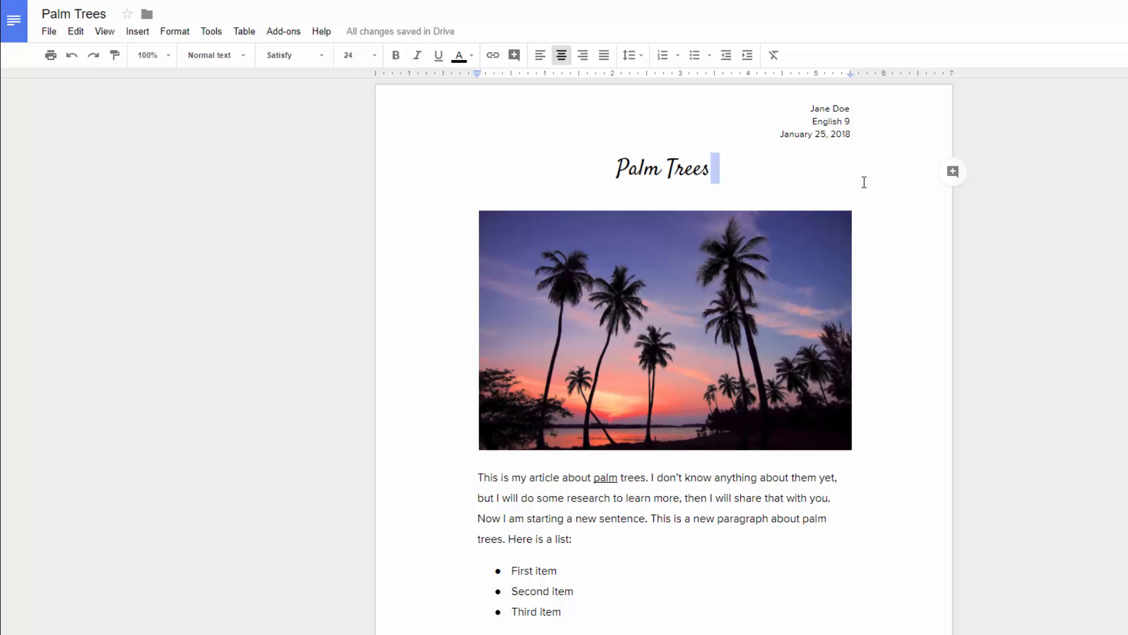
Step: Examine the reformatted header on the second page and the first page
key("ctrl+End")
left_click(844, 187)
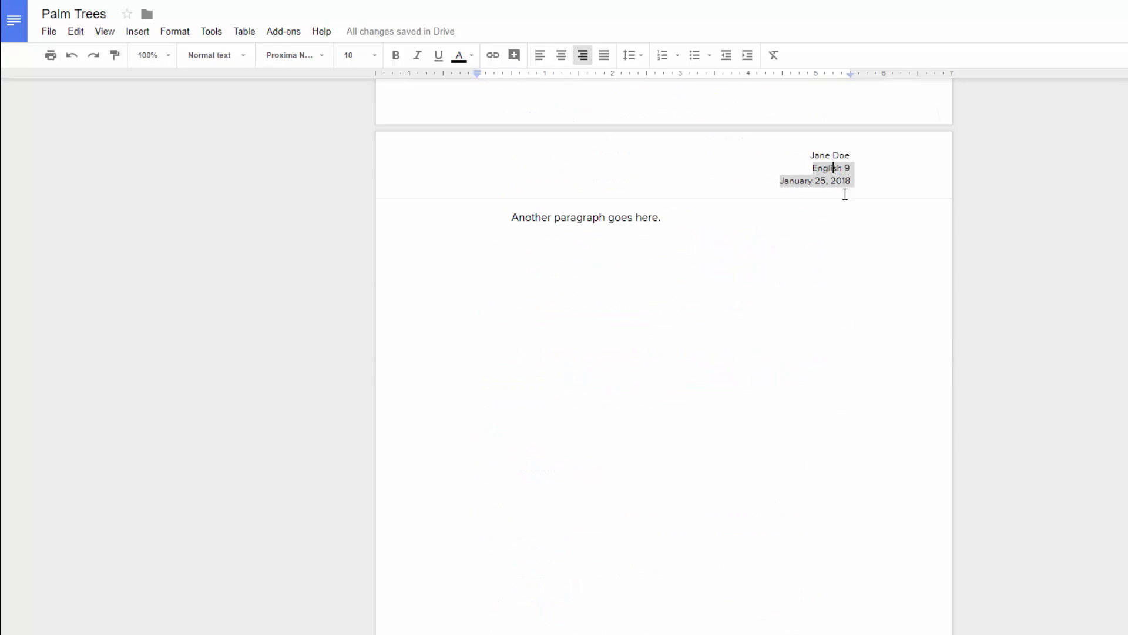
left_click(856, 227)
scroll(851, 196, "up", 12)
left_click(823, 110)
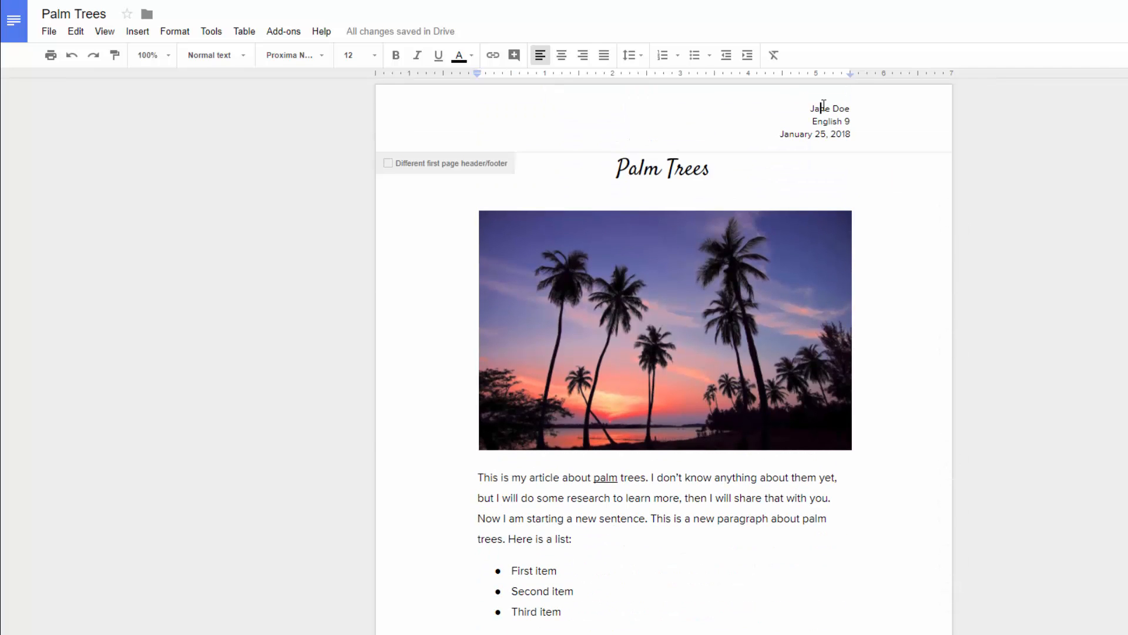
scroll(823, 246, "down", 10)
left_click(760, 246)
scroll(777, 247, "up", 10)
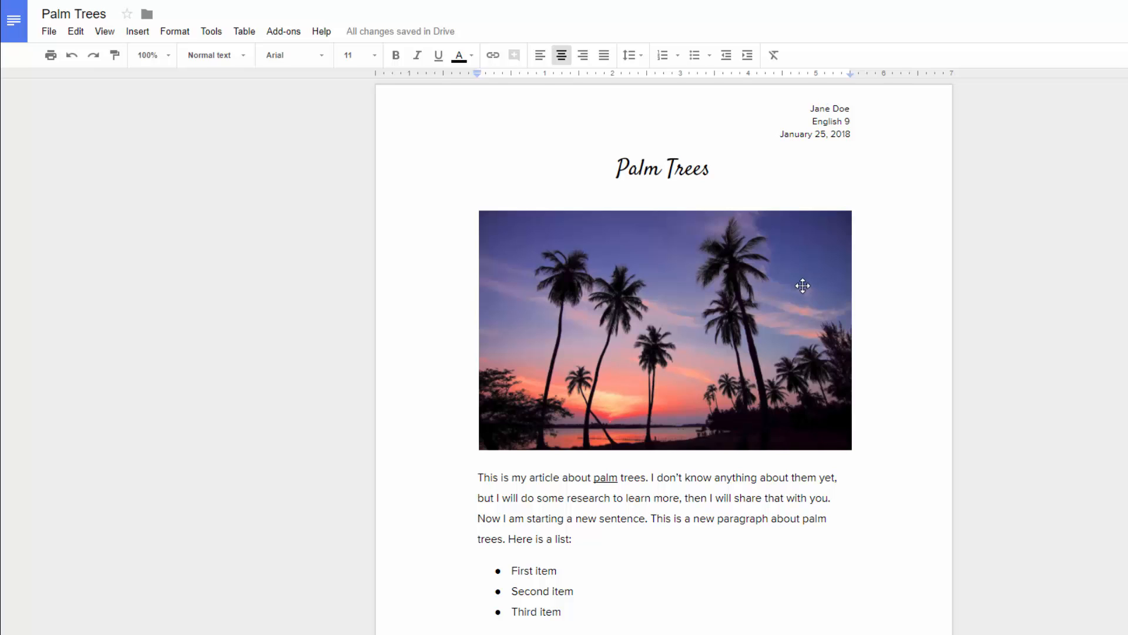
Step: Insert page numbers in the footer's right corner, starting from the first page
left_click(147, 36)
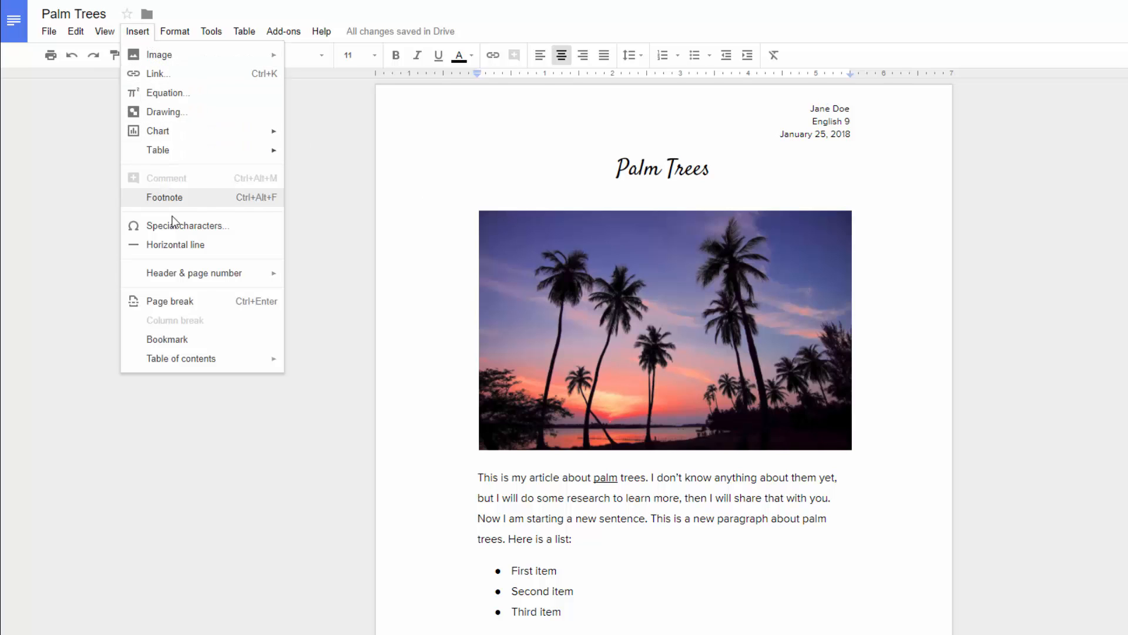
mouse_move(177, 276)
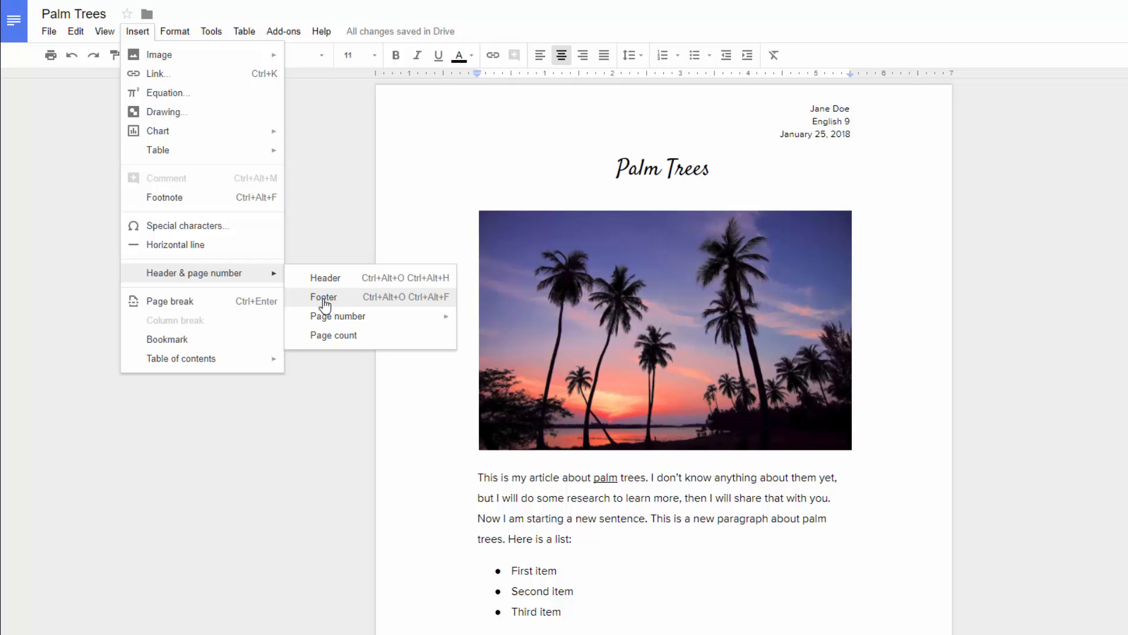
mouse_move(342, 320)
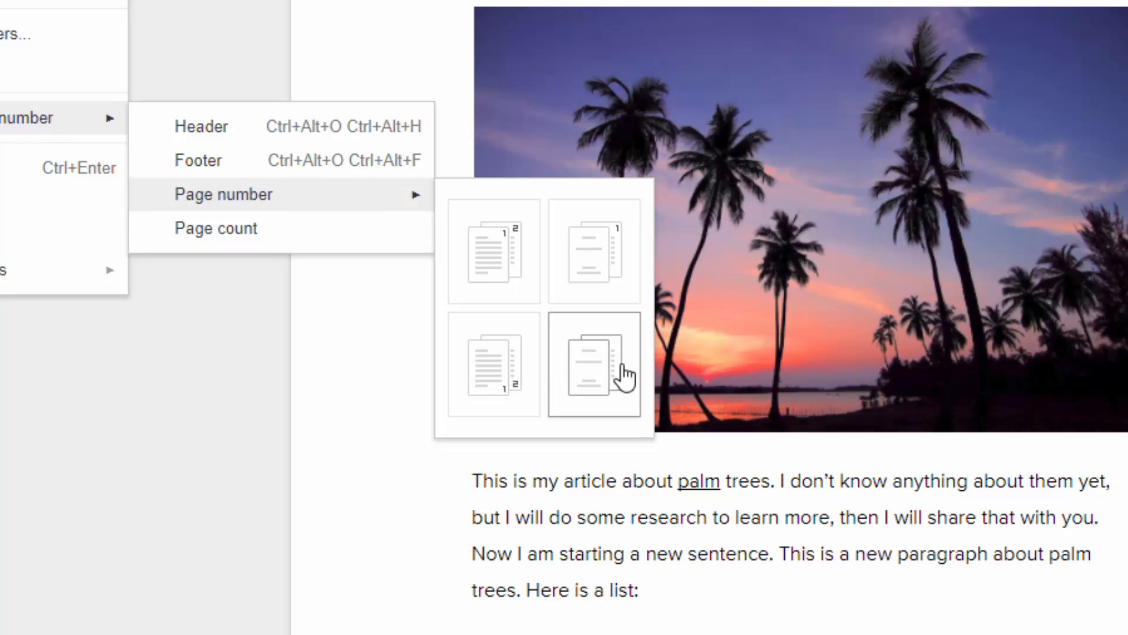
left_click(487, 384)
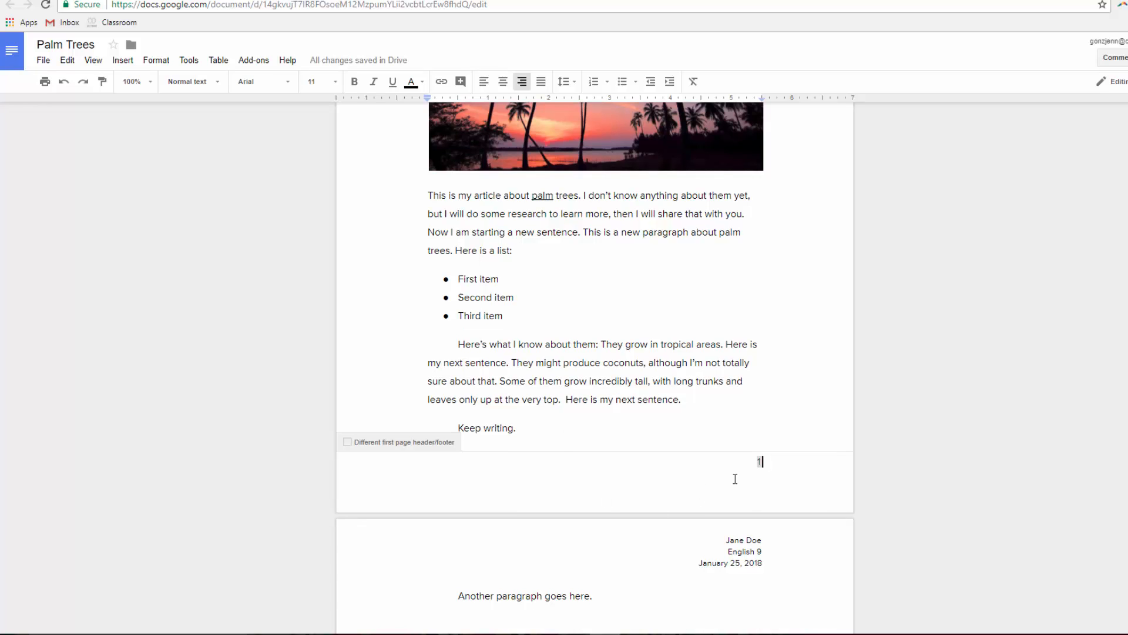
Step: Insert the text "My Paper" before the page number in the first page's footer
left_click(735, 479)
left_click(760, 464)
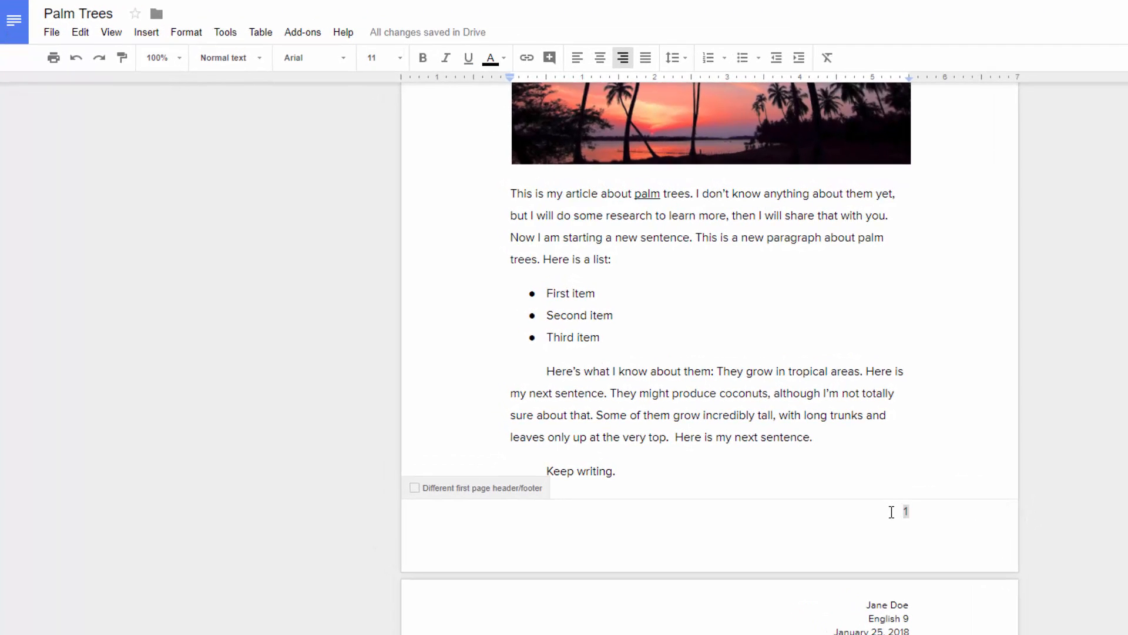
type("My Paper")
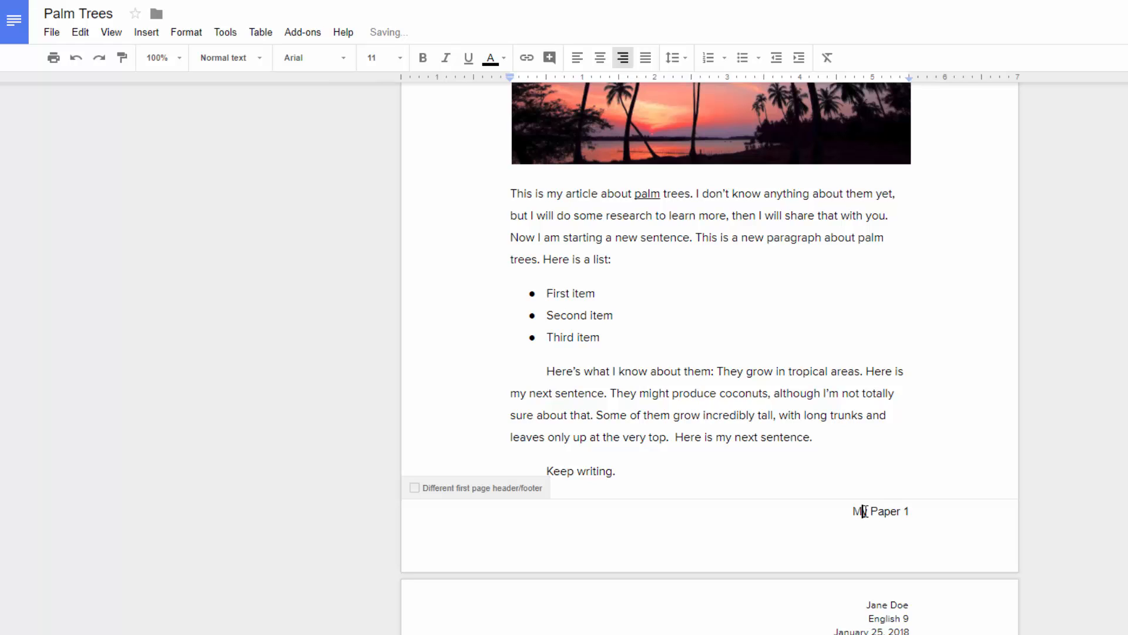
Step: Check the footer text on both pages and add a hyphen between "My Paper" and the page number
scroll(801, 537, "down", 10)
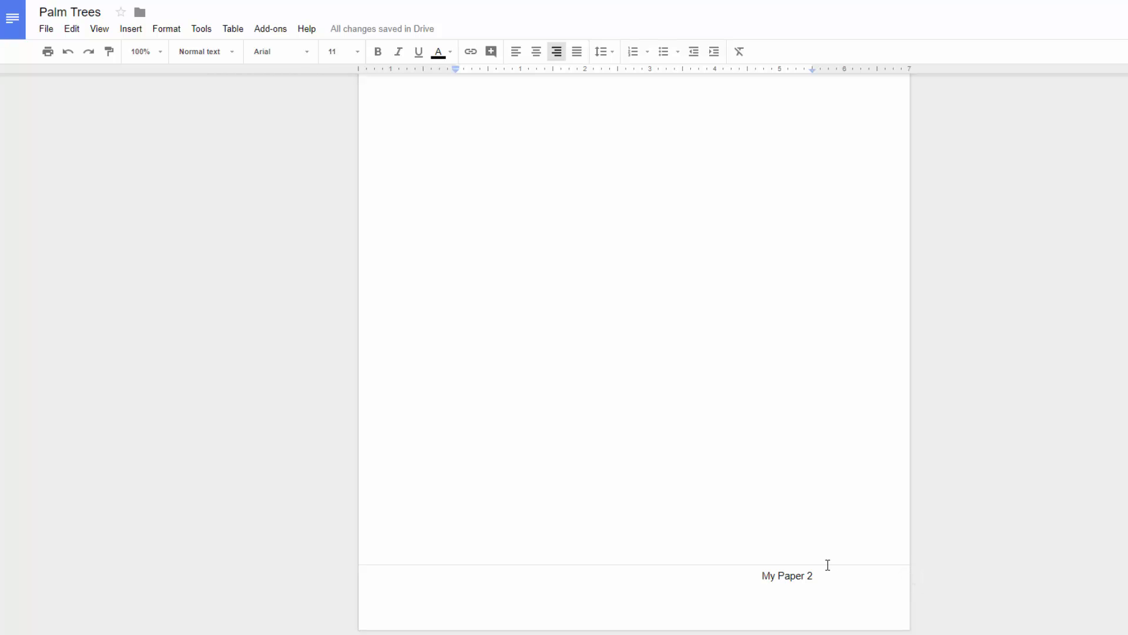
scroll(827, 564, "up", 12)
scroll(820, 553, "down", 6)
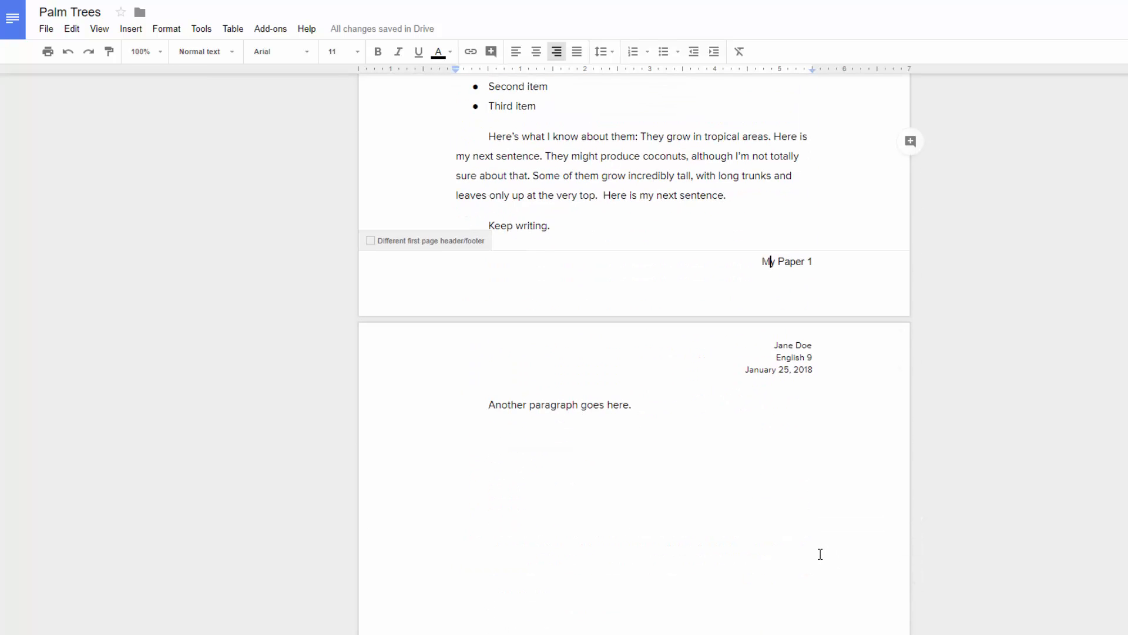
scroll(816, 544, "up", 2)
scroll(814, 537, "up", 1)
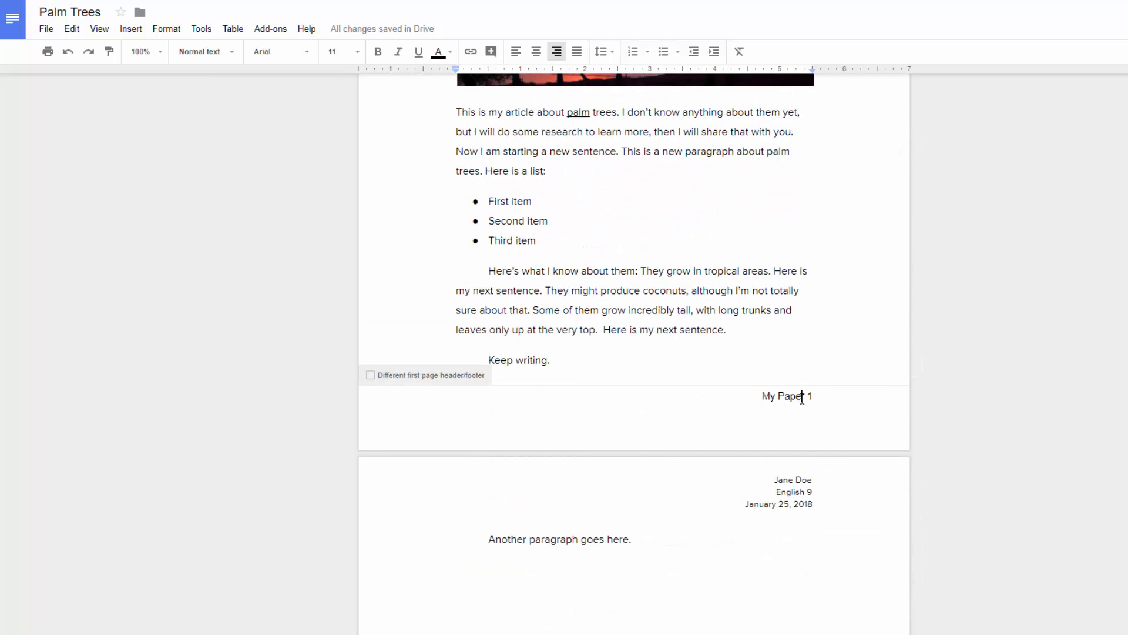
left_click(803, 397)
type("-")
Step: Insert a solid black square special character after "My Paper" in the first page's footer, found by drawing it, and delete the hyphen
left_click(131, 30)
left_click(148, 215)
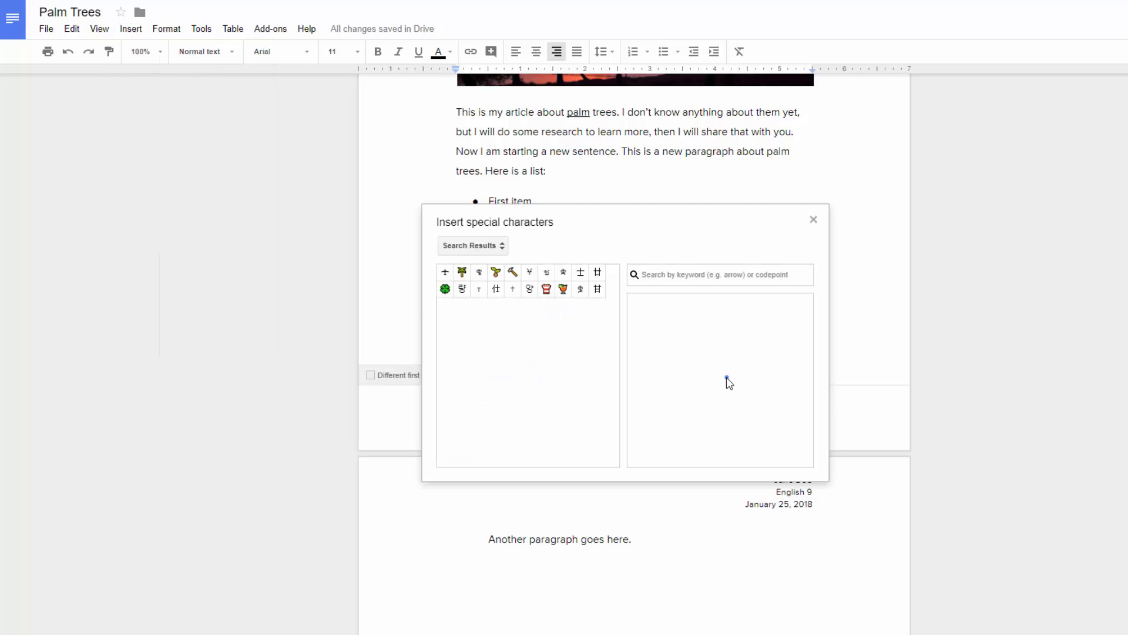
mouse_move(703, 365)
left_mouse_down()
mouse_move(726, 366)
mouse_move(712, 383)
mouse_move(705, 366)
left_mouse_up()
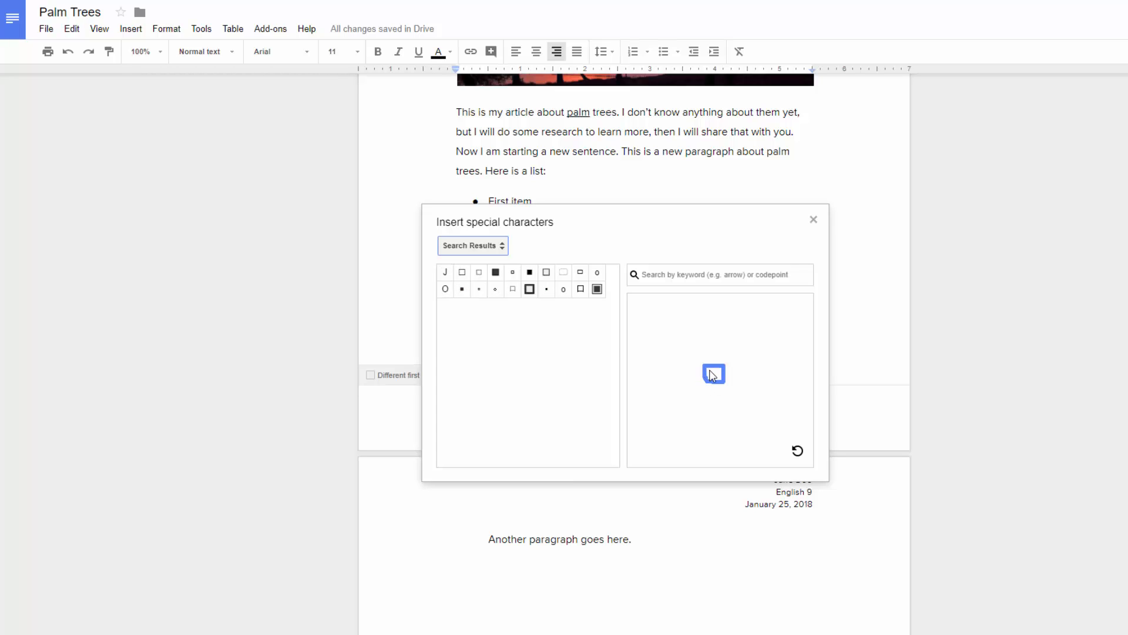
left_click(530, 272)
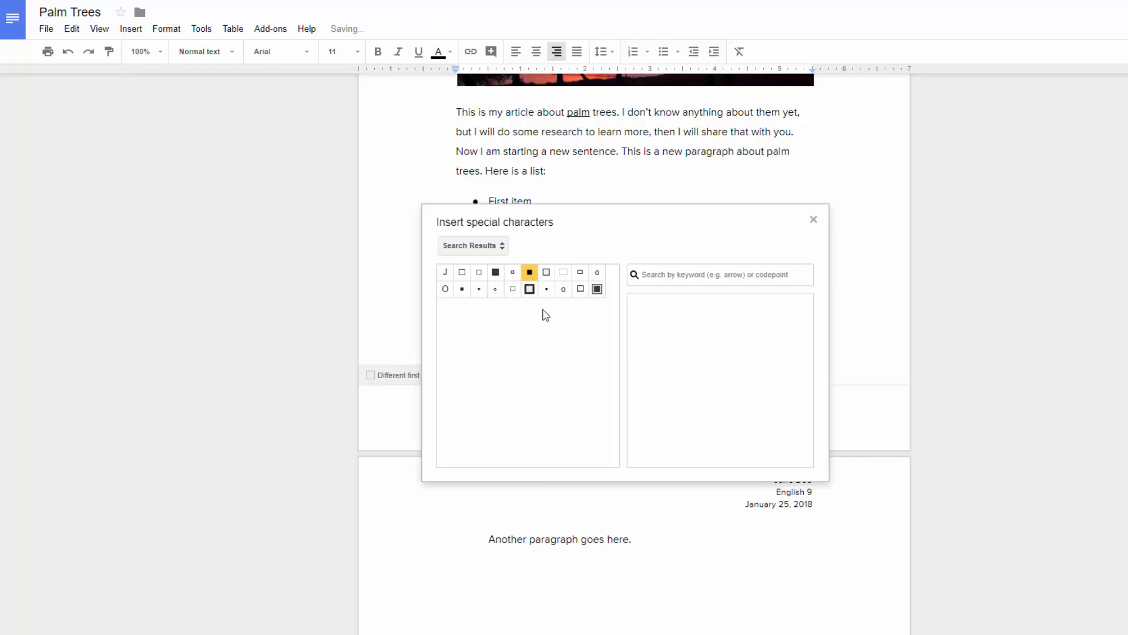
left_click(813, 220)
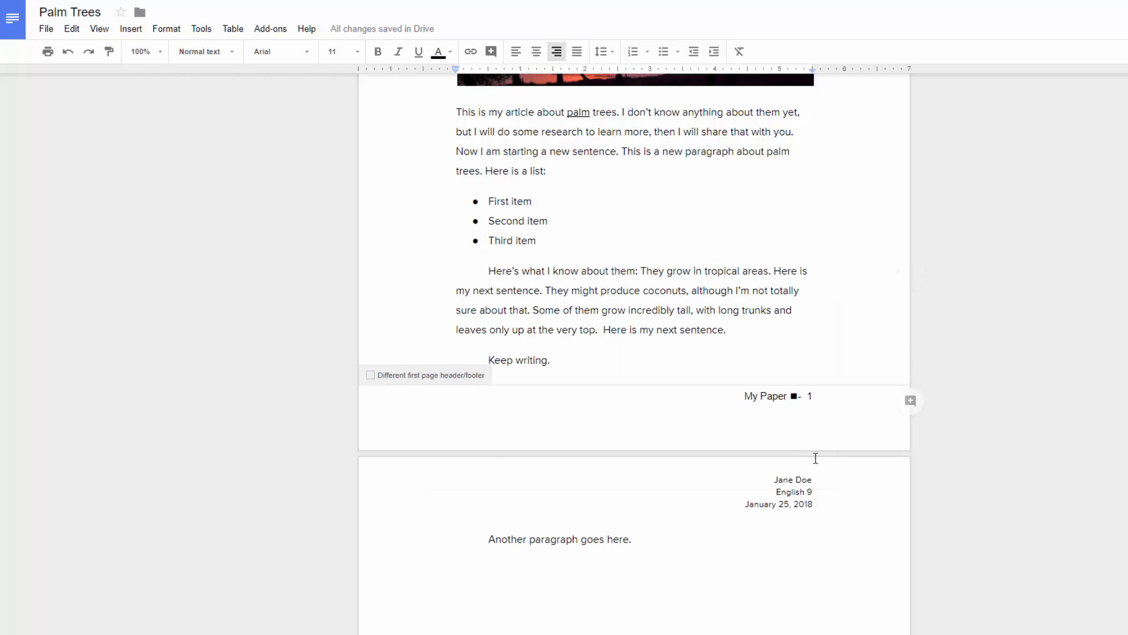
key("Delete")
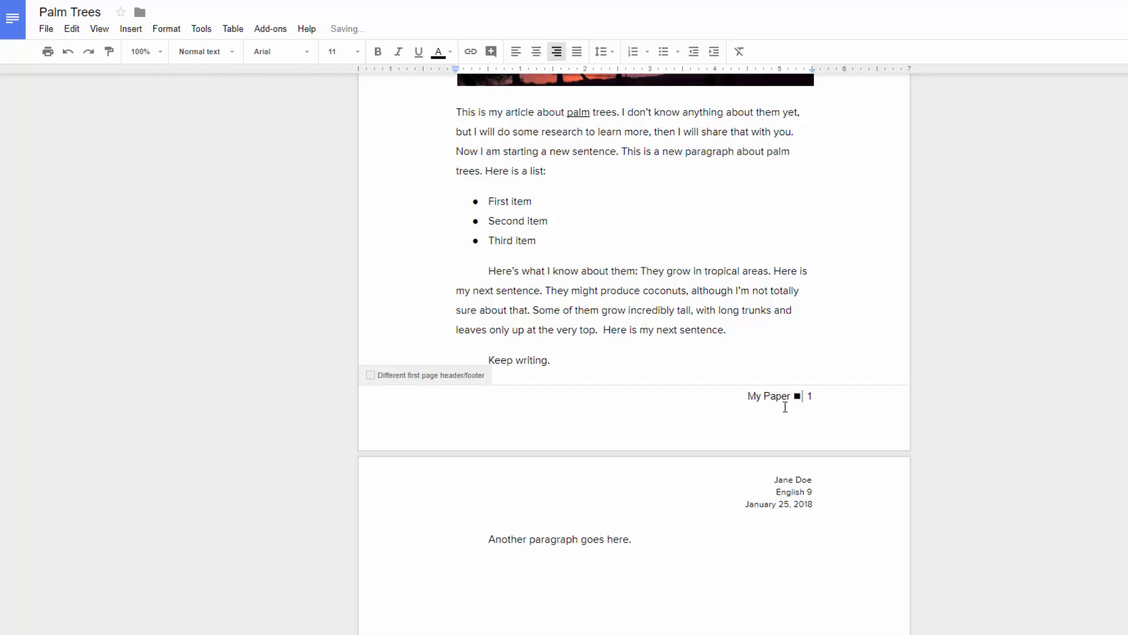
key("Escape")
Step: Format the whole footer line in Proxima Nova at size 10 and return to the body text
left_click_drag(747, 396, 813, 396)
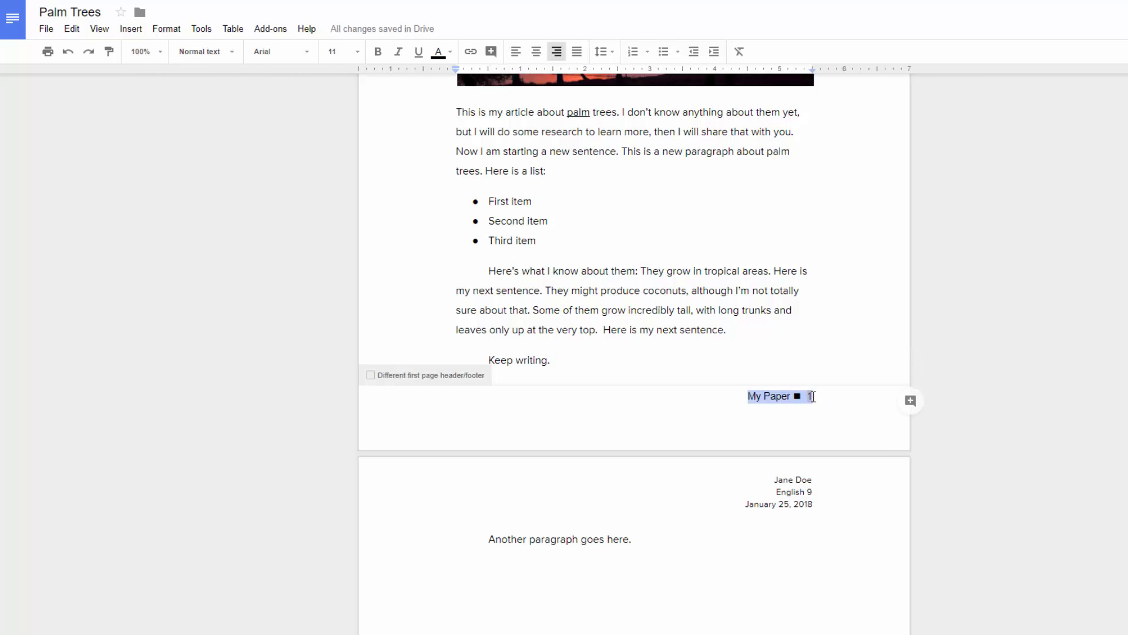
left_click(313, 57)
left_click(302, 78)
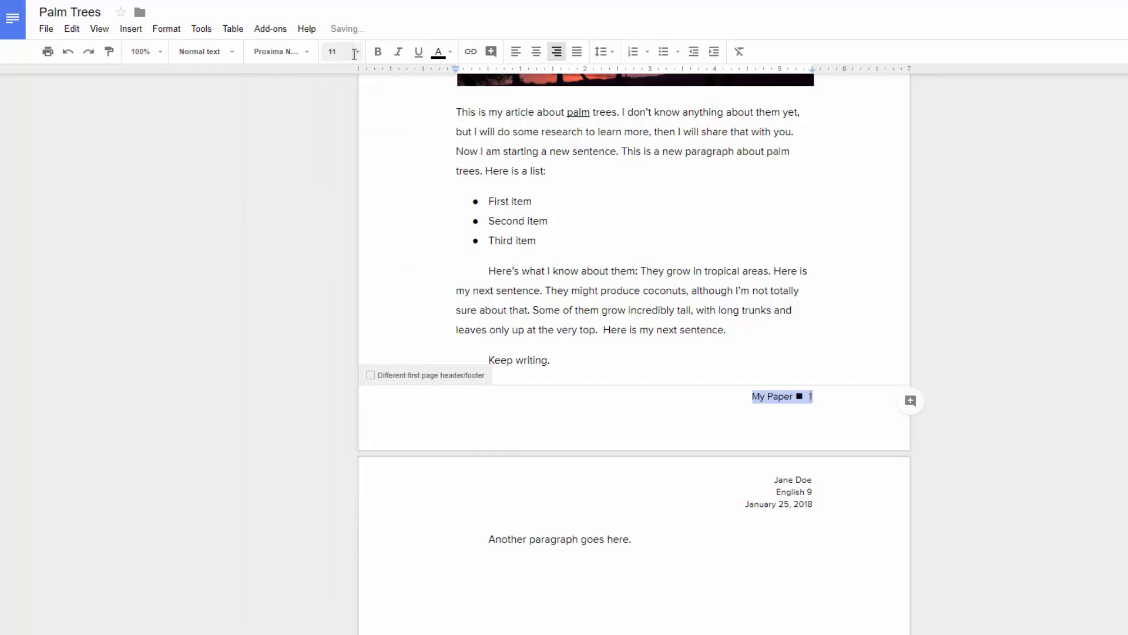
left_click(355, 54)
left_click(343, 111)
left_click(759, 401)
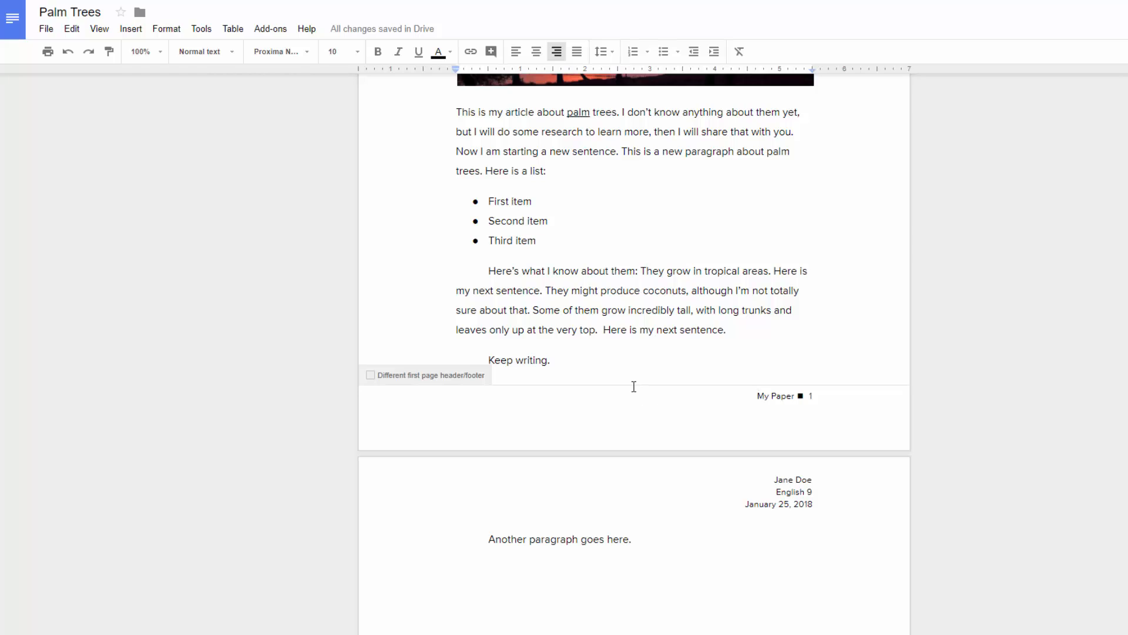
left_click(736, 314)
double_click(736, 313)
left_click(737, 314)
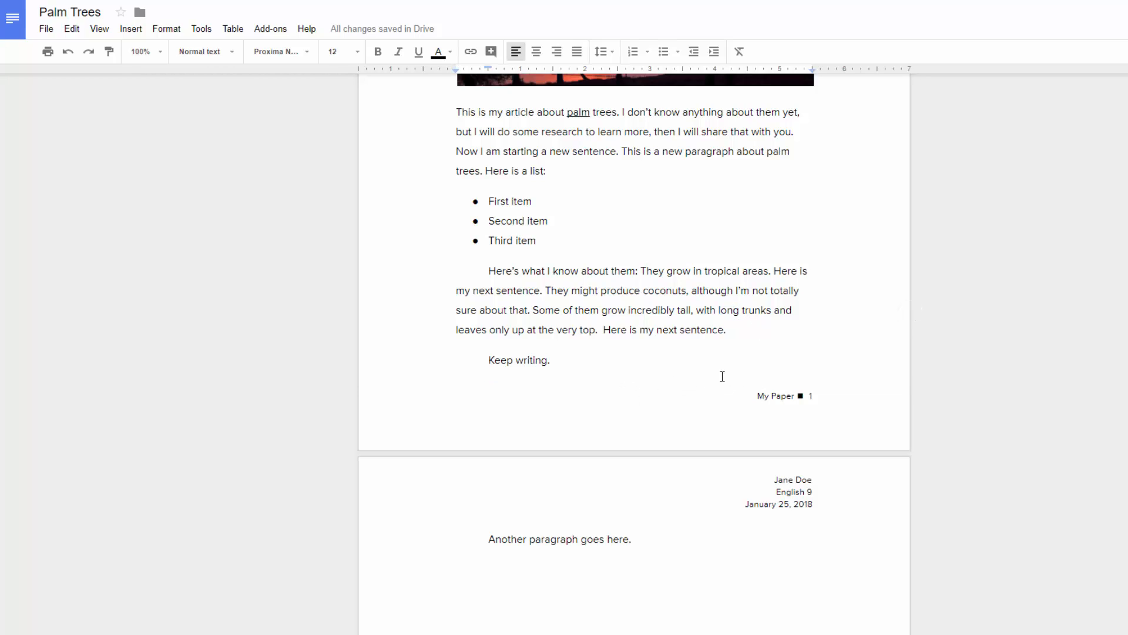
Step: Insert a horizontal line on a new line above the footer text on the first page
left_click(759, 396)
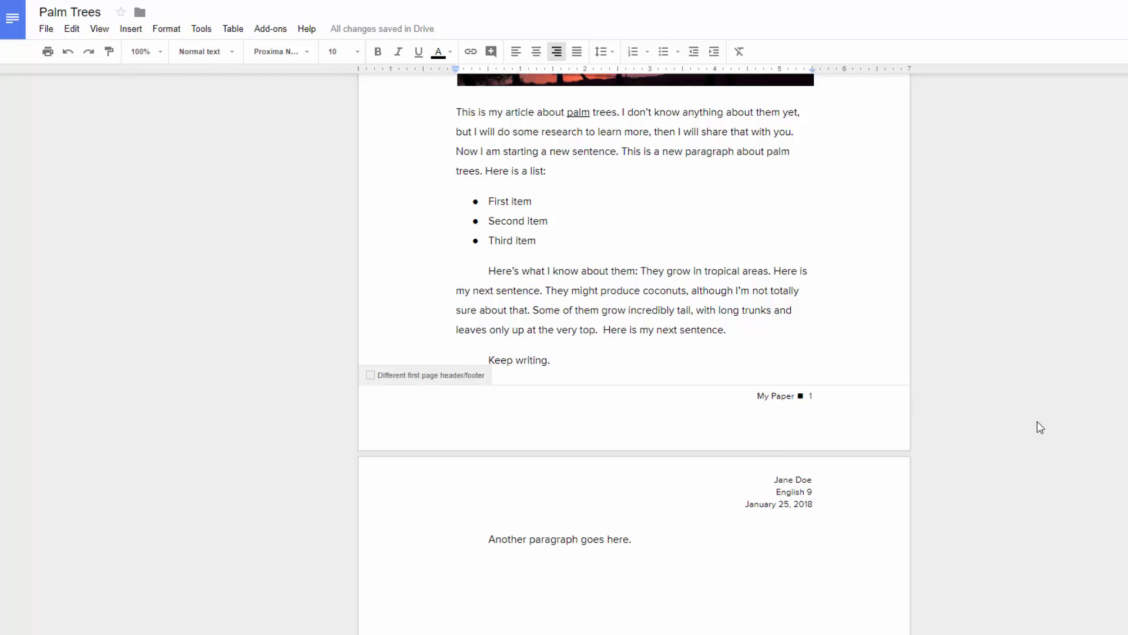
key("Return")
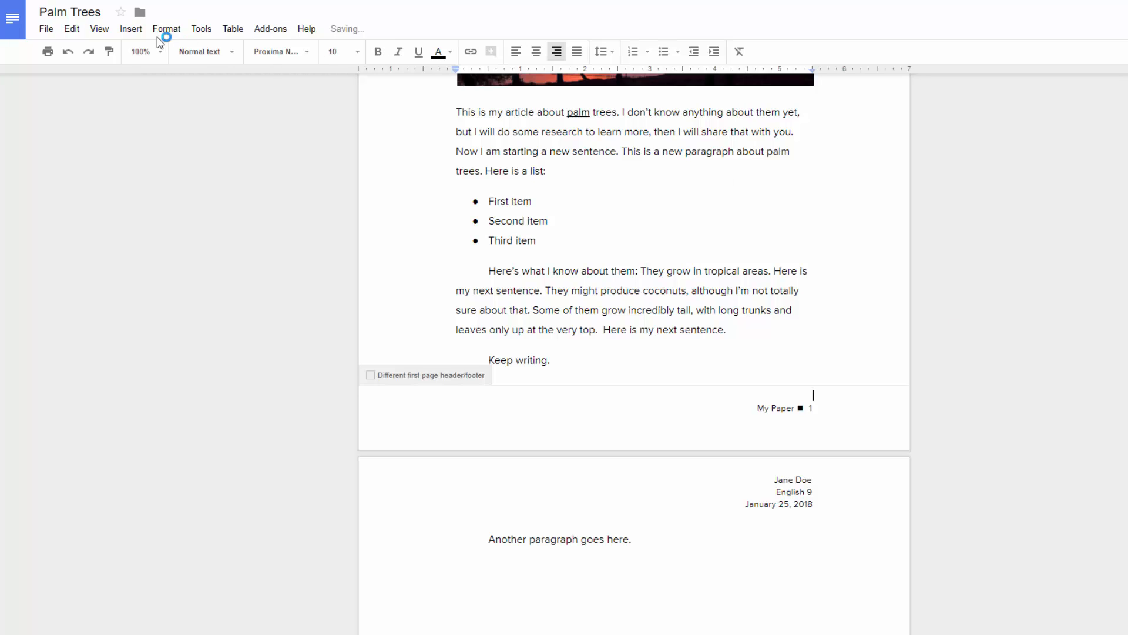
left_click(131, 29)
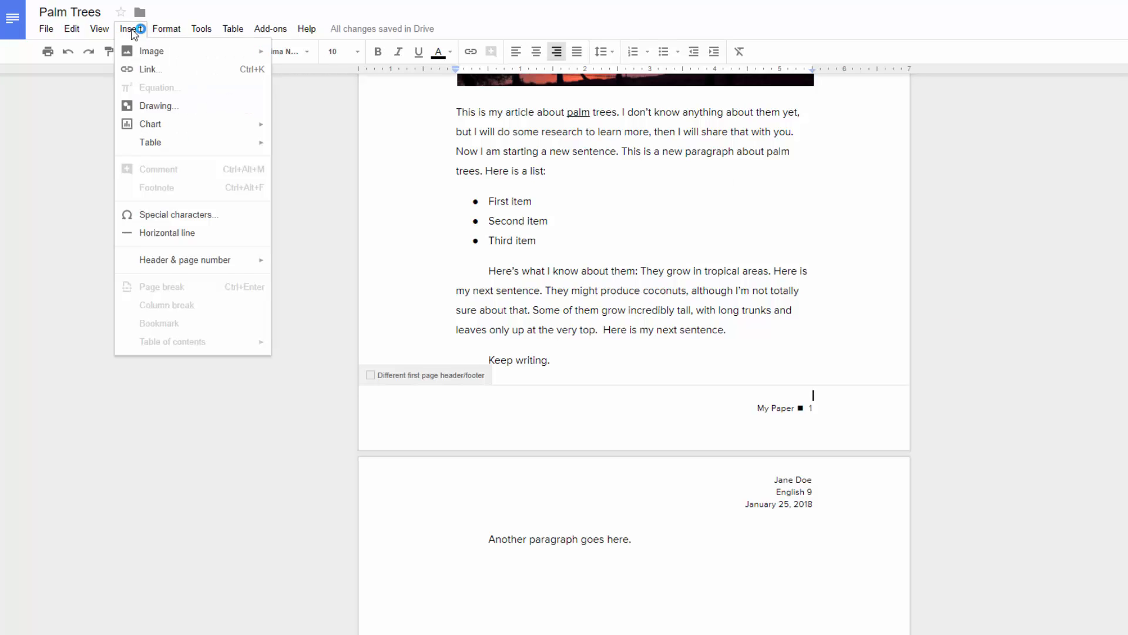
left_click(174, 232)
left_click(664, 329)
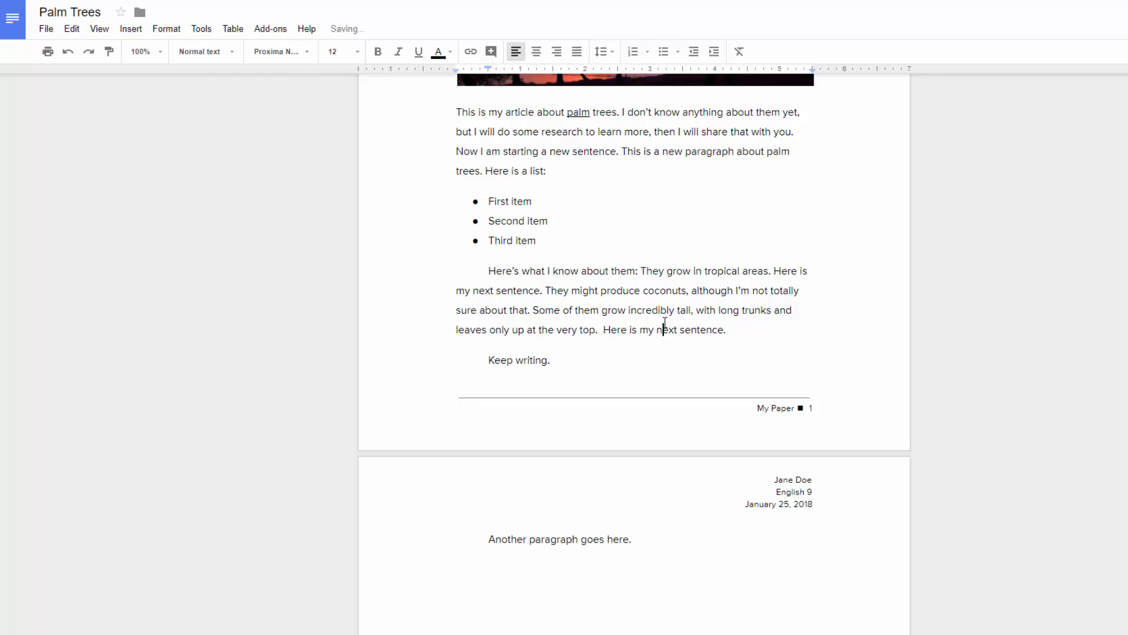
Step: Try left and center alignment on the second page's footer text and set it back to right alignment
scroll(664, 322, "down", 8)
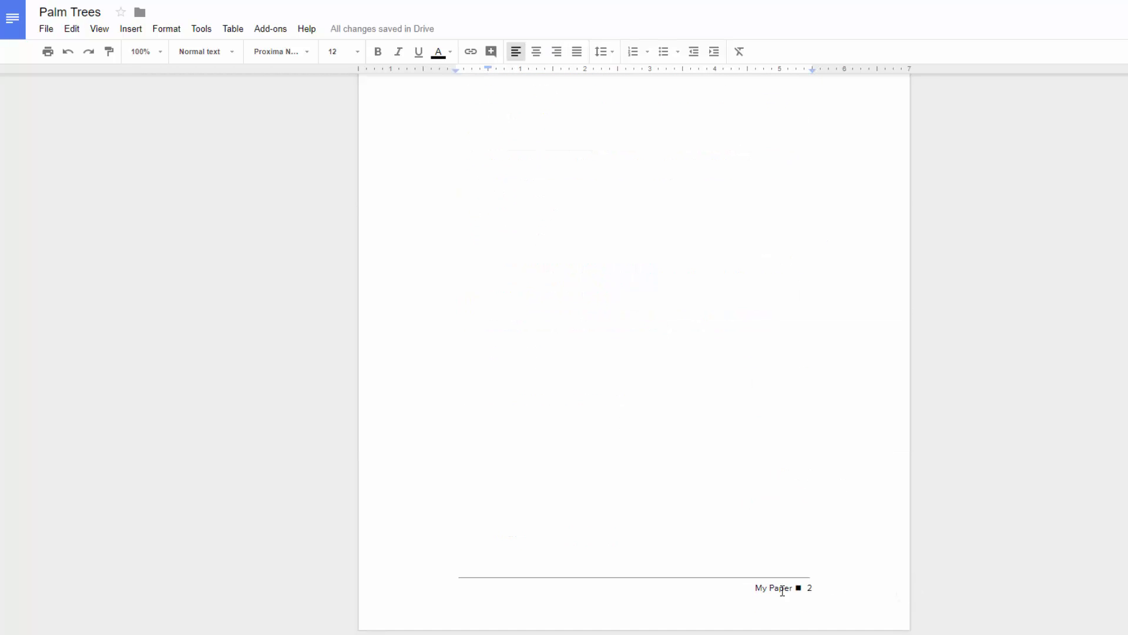
scroll(757, 538, "down", 1)
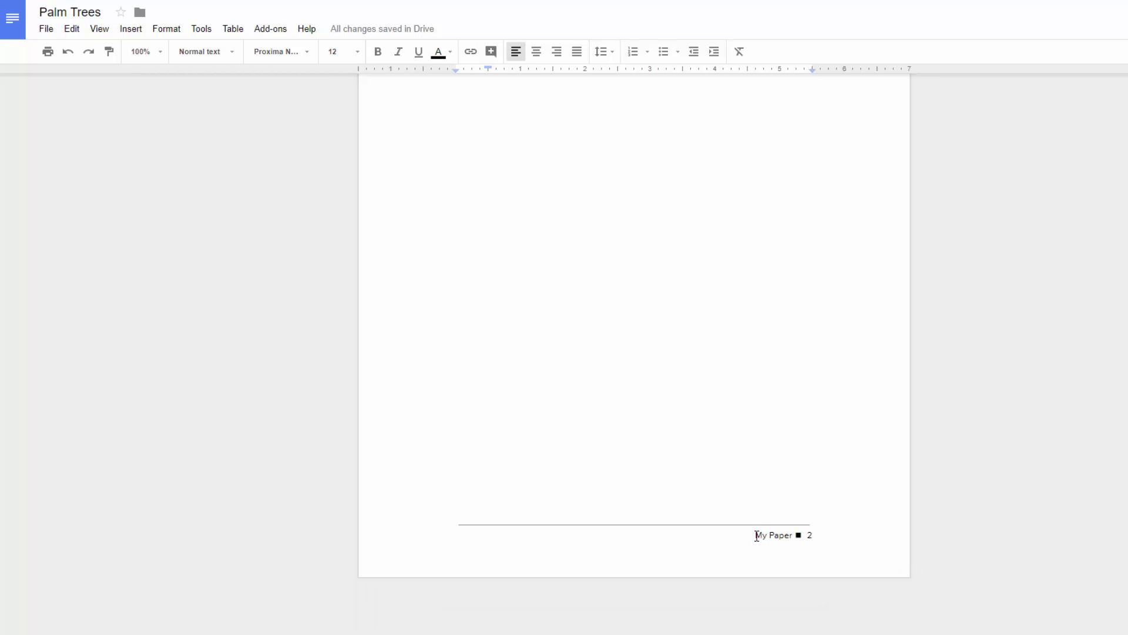
mouse_move(757, 535)
left_mouse_down()
mouse_move(828, 529)
mouse_move(821, 541)
left_mouse_up()
left_click(516, 55)
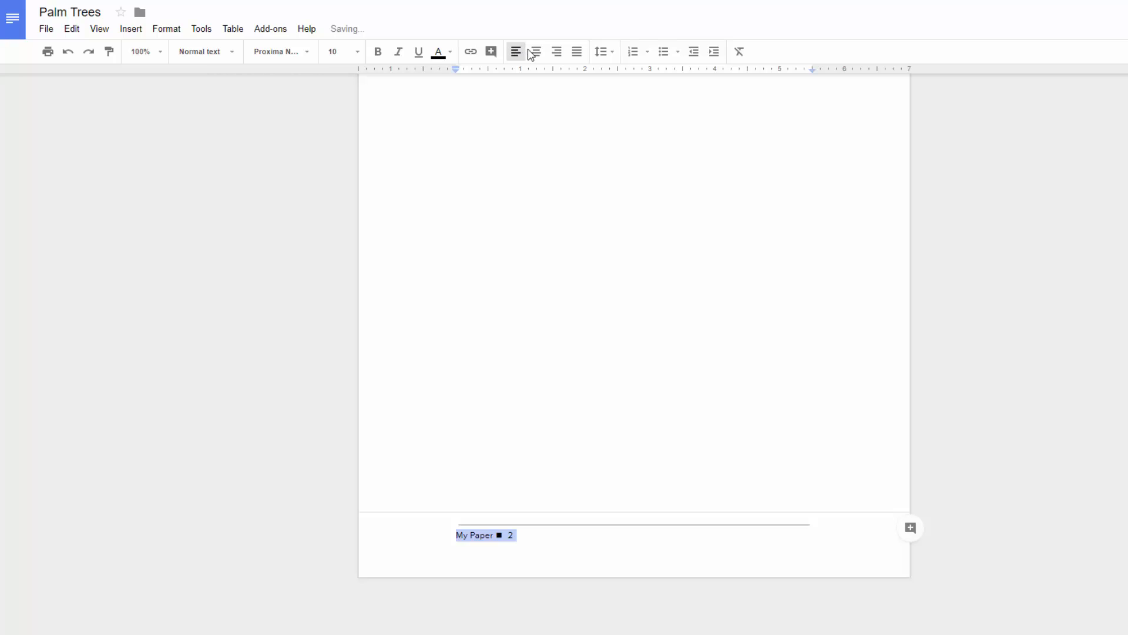
left_click(535, 53)
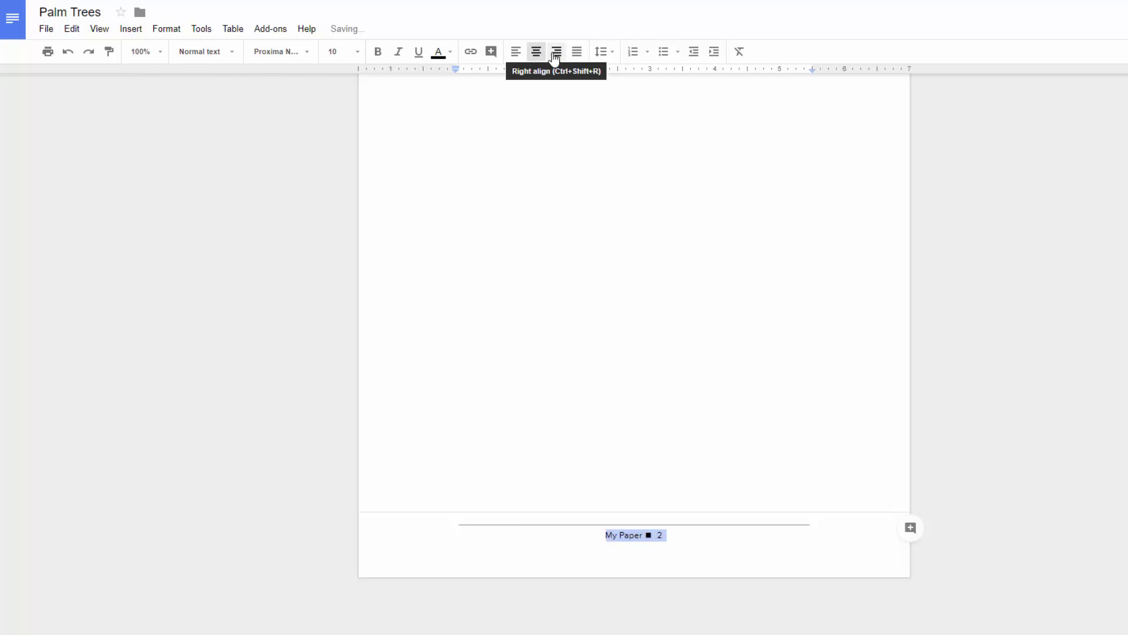
left_click(556, 52)
left_click(563, 272)
Step: Turn on a different first page header/footer from the header of the first page
scroll(635, 338, "up", 10)
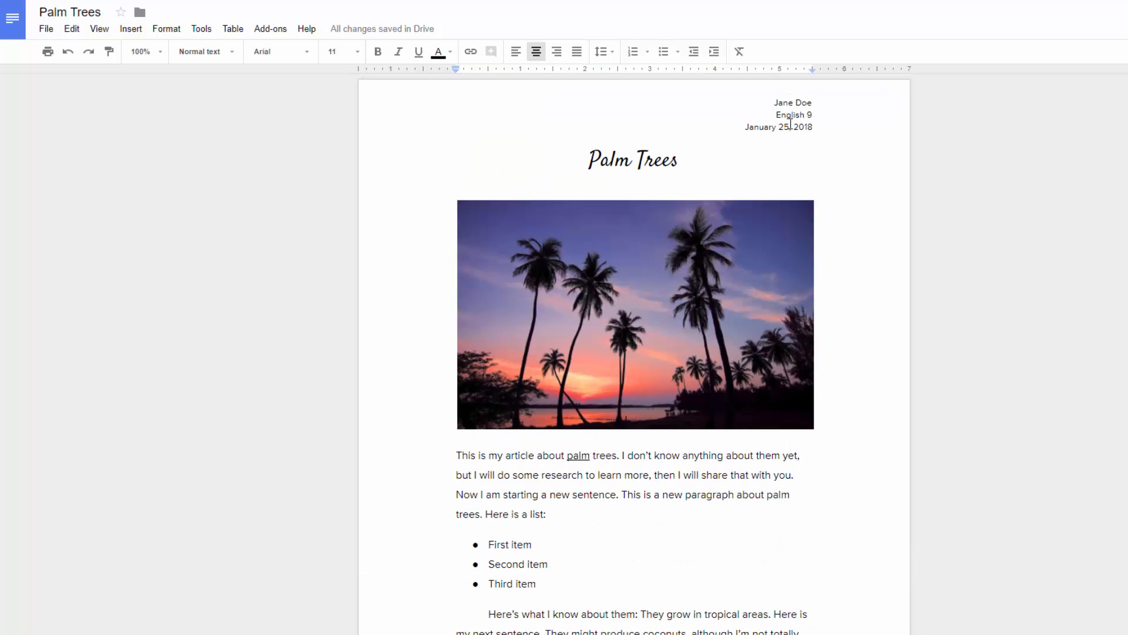
left_click(790, 125)
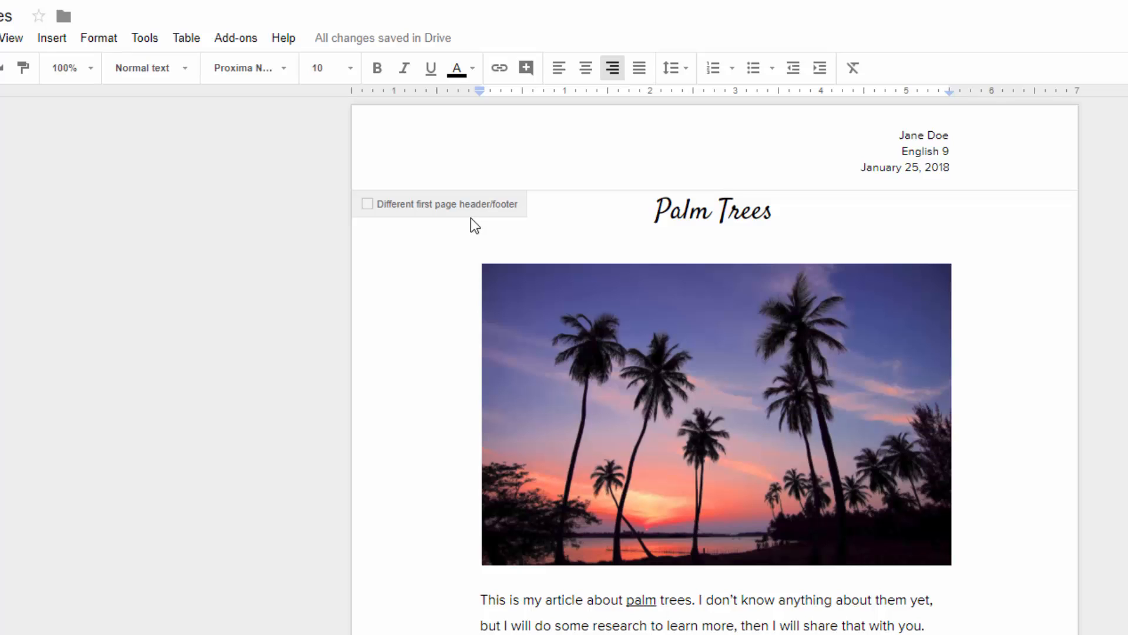
left_click(366, 204)
Step: Examine the header and footer areas of the first page and compare them with those on the second page
scroll(952, 170, "down", 3)
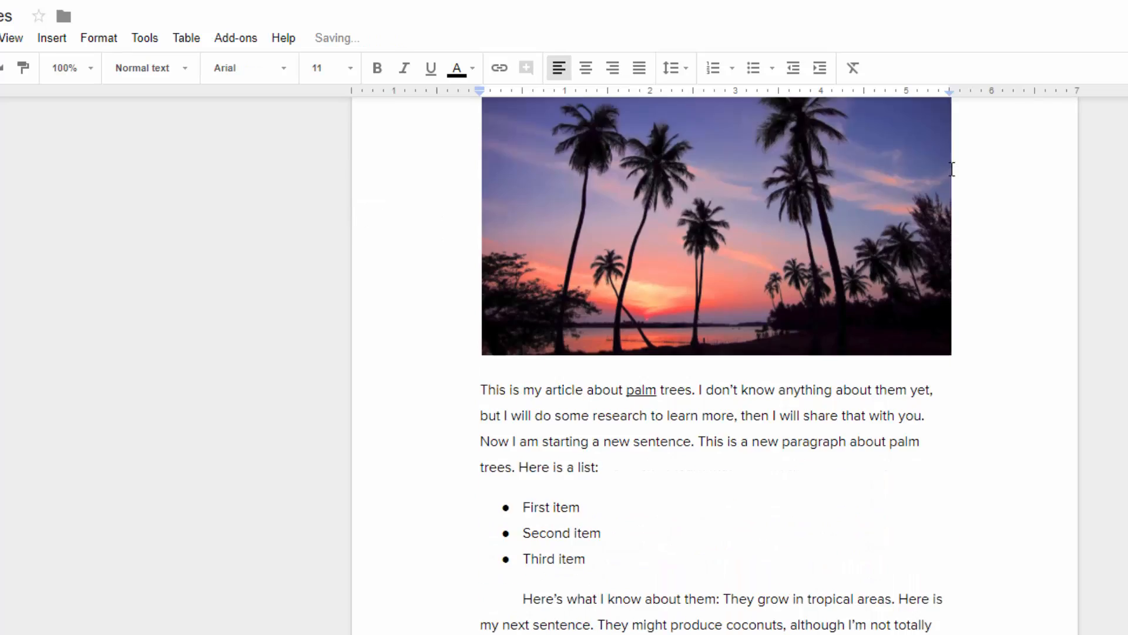
scroll(952, 170, "down", 5)
scroll(551, 458, "down", 10)
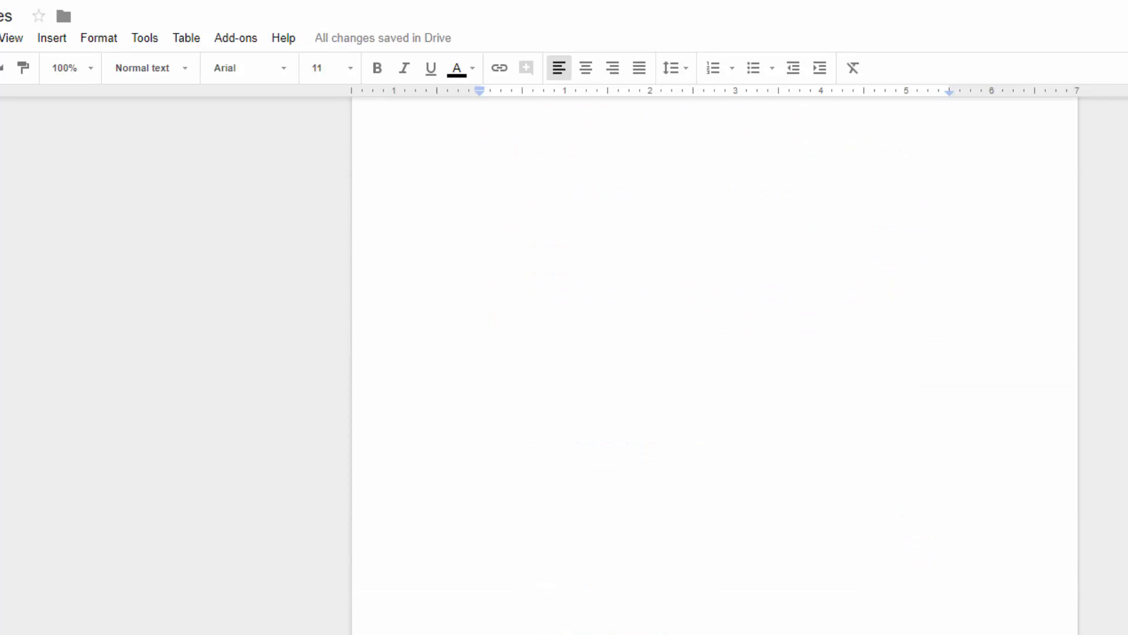
scroll(751, 509, "up", 15)
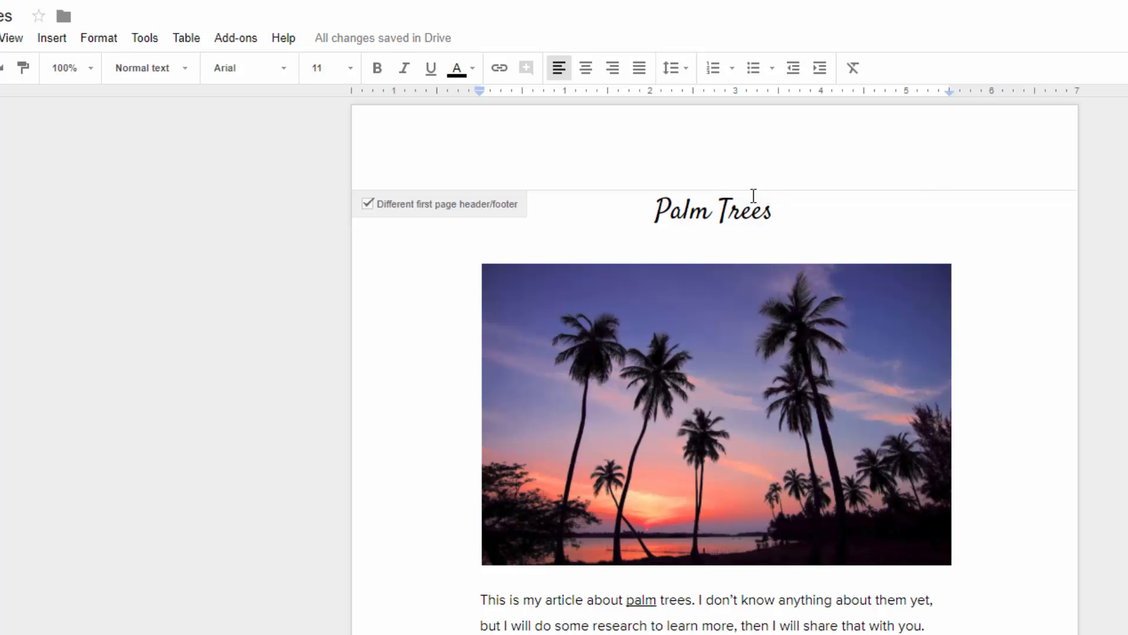
scroll(746, 139, "down", 6)
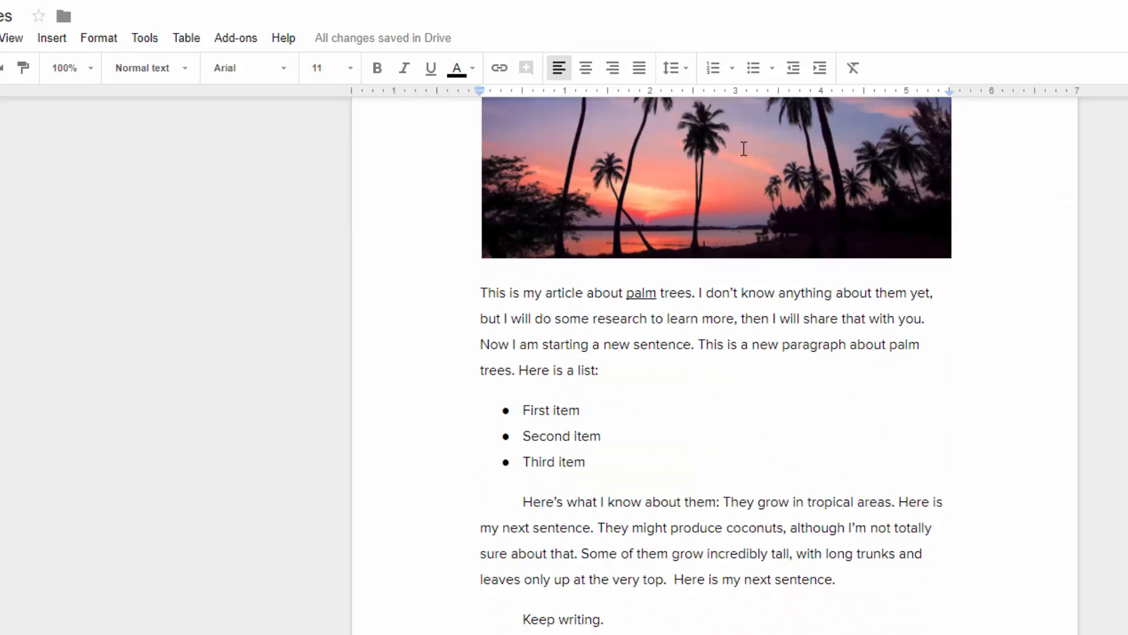
scroll(716, 352, "up", 6)
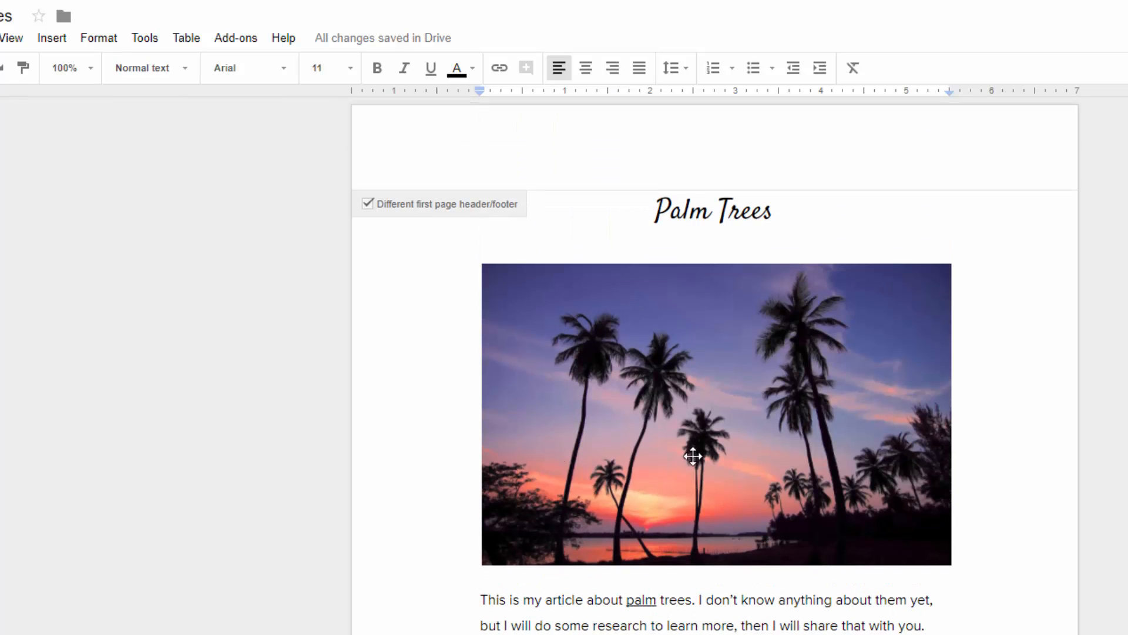
scroll(715, 365, "down", 3)
scroll(716, 352, "down", 3)
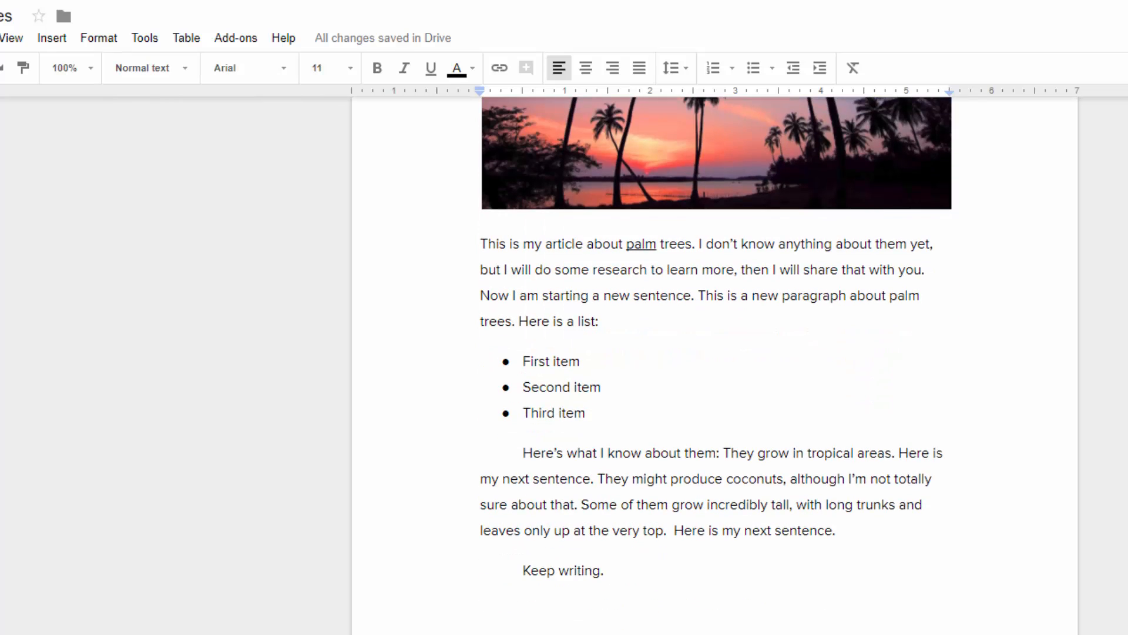
scroll(619, 622, "up", 6)
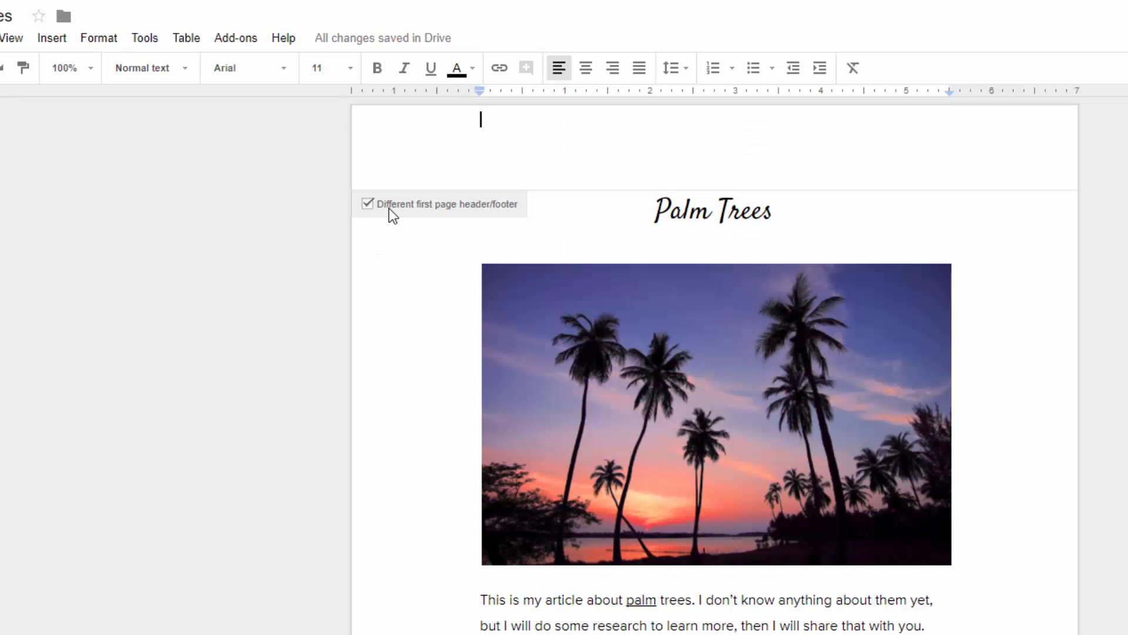
scroll(765, 515, "down", 12)
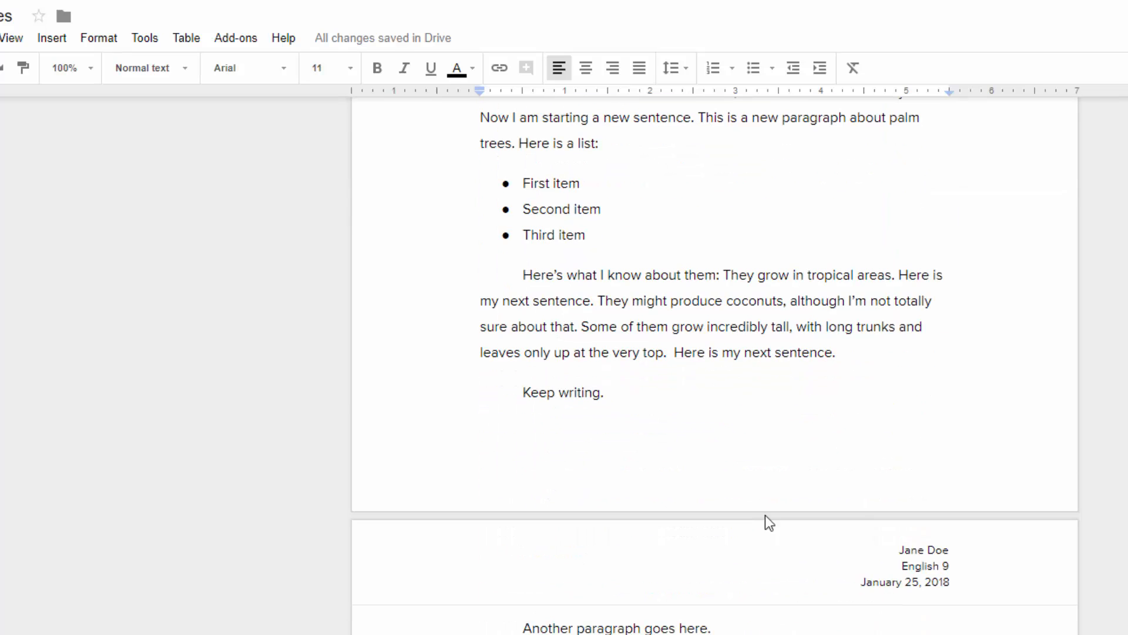
scroll(876, 438, "up", 12)
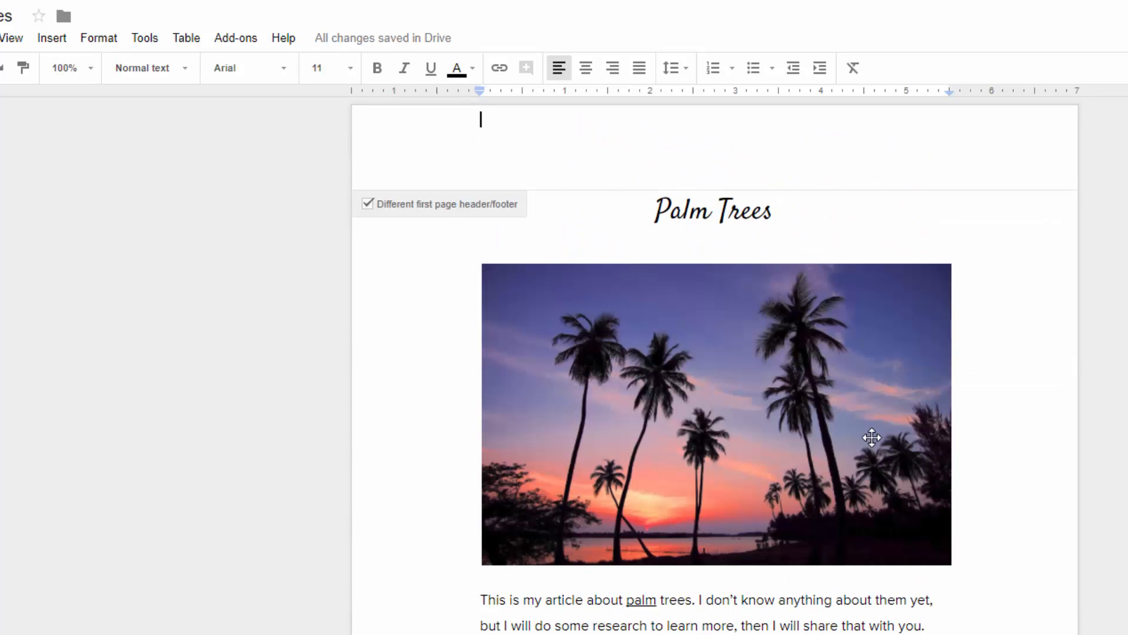